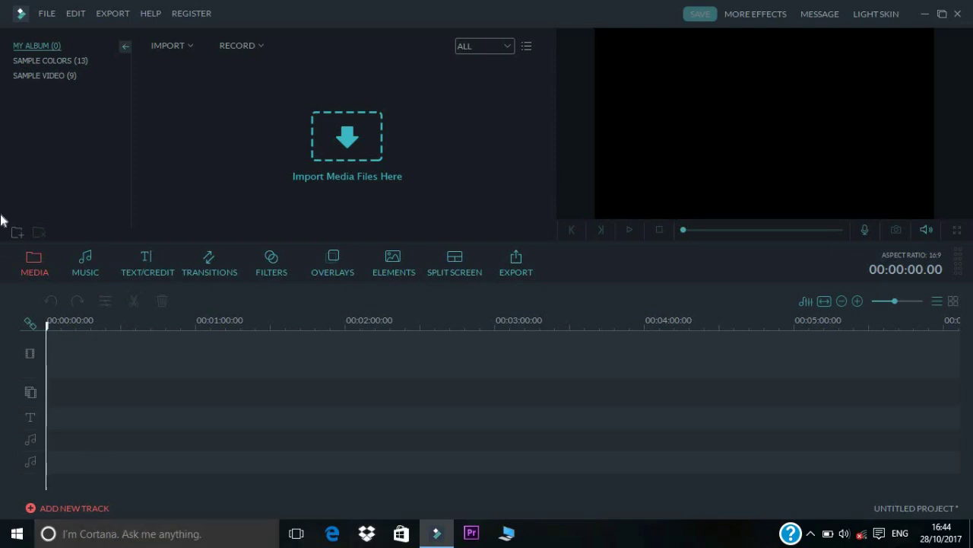
# Step: Switch the interface to the light skin and back to the dark skin
pyautogui.click(885, 21)
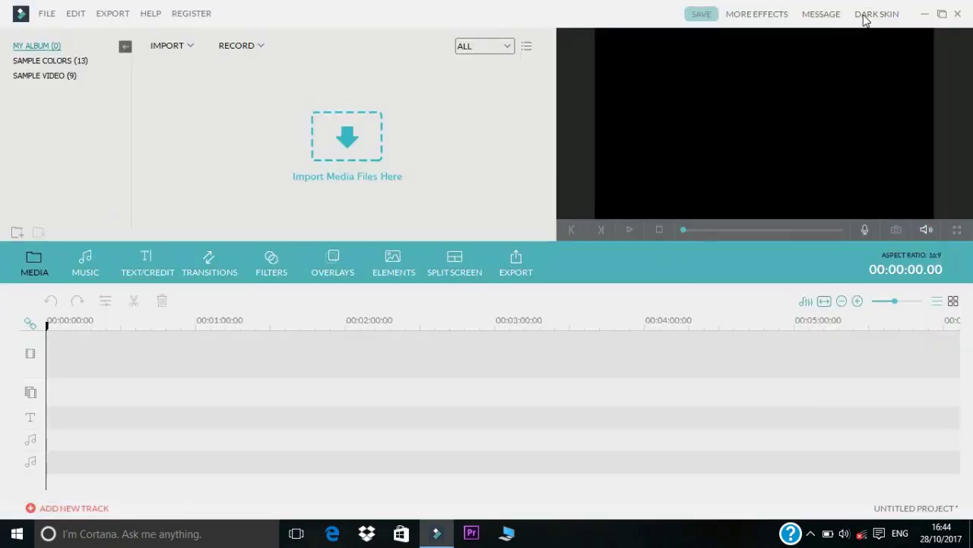
pyautogui.click(865, 20)
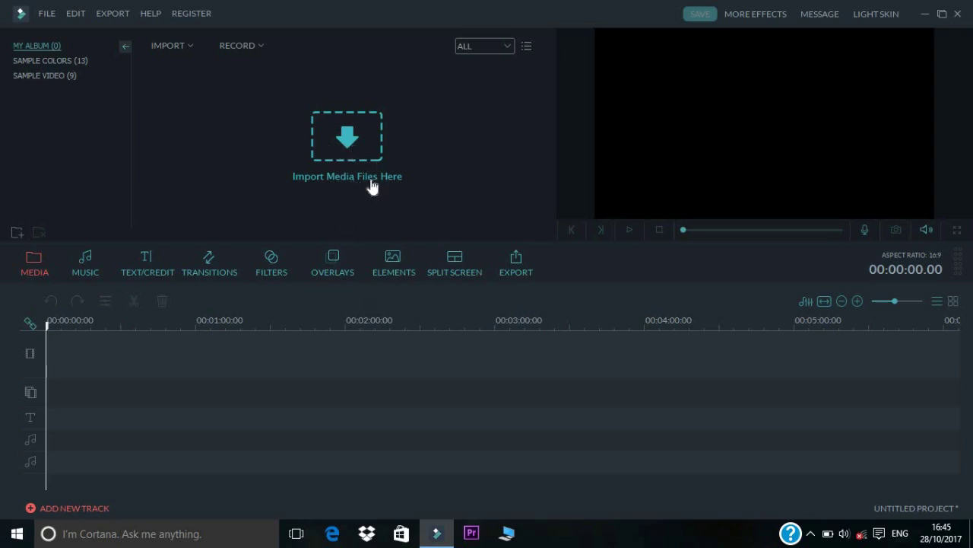
# Step: Import the "tv showes download" video from the uploaded folder inside my chenal into the album
pyautogui.click(341, 140)
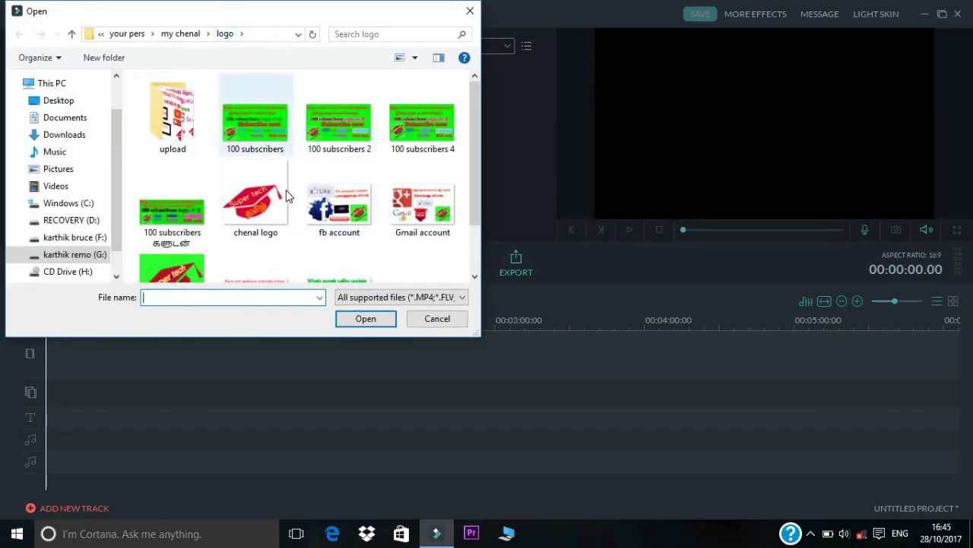
pyautogui.scroll(-1, 311, 243)
pyautogui.scroll(1, 315, 249)
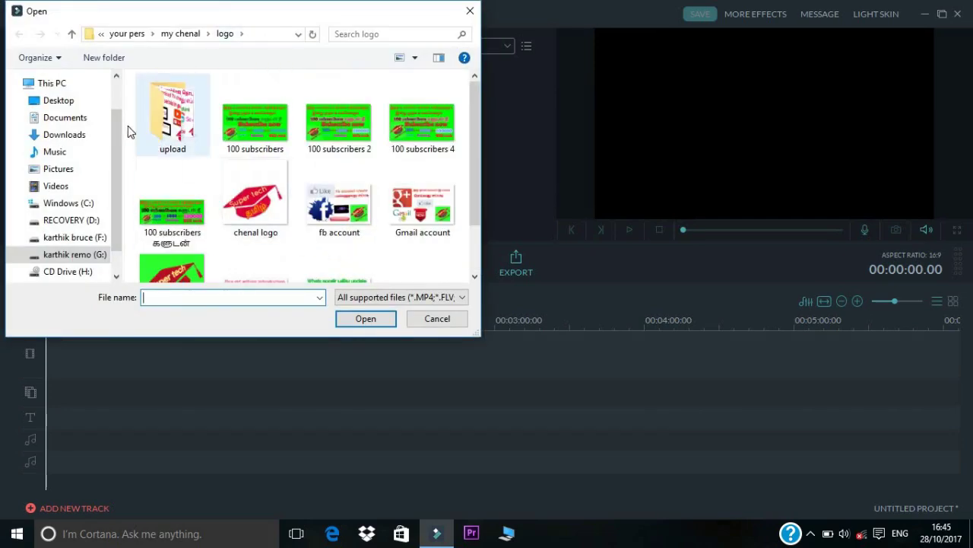
pyautogui.click(183, 34)
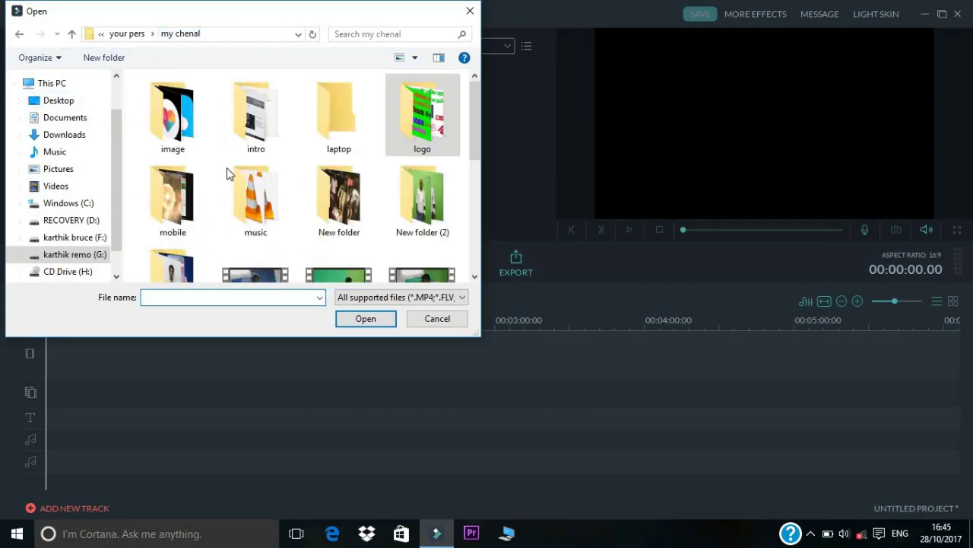
pyautogui.scroll(-1, 310, 232)
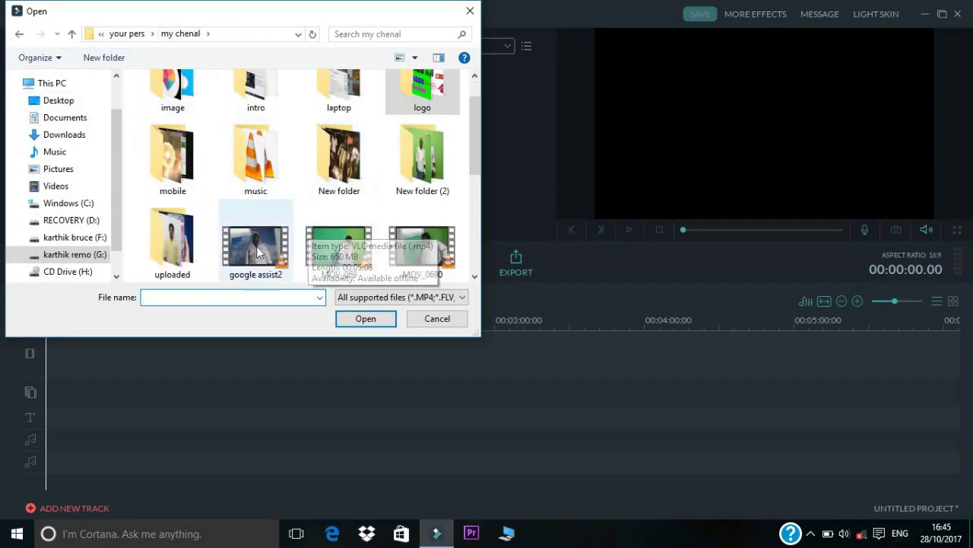
pyautogui.doubleClick(175, 240)
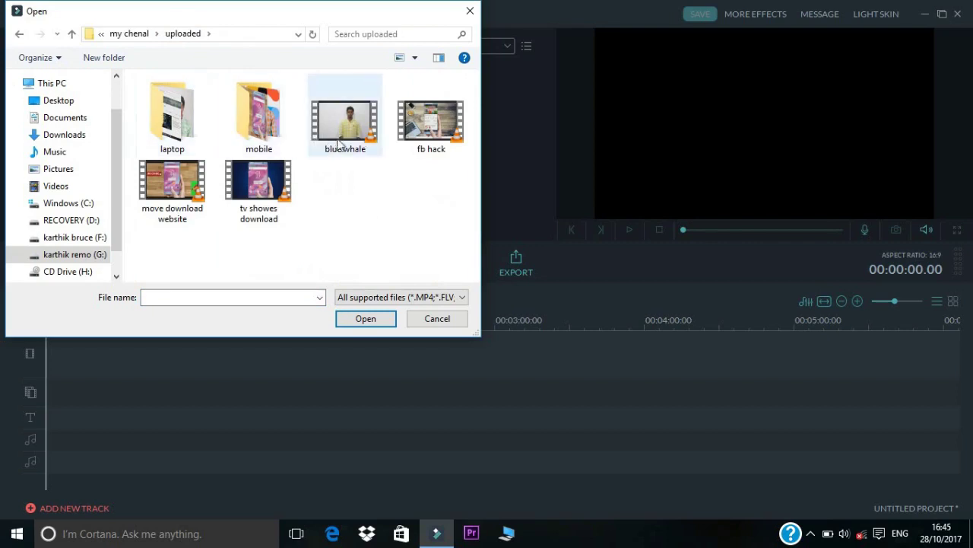
pyautogui.click(258, 186)
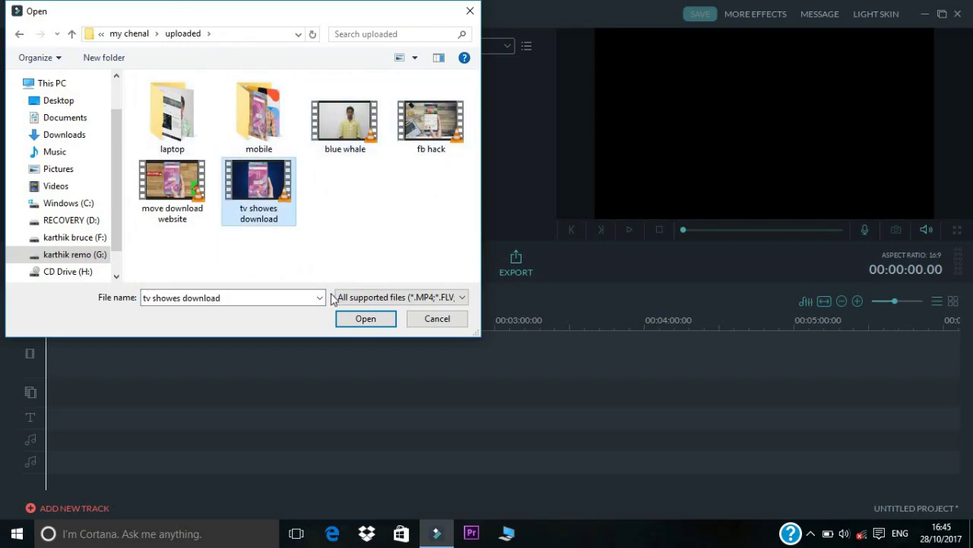
pyautogui.click(374, 323)
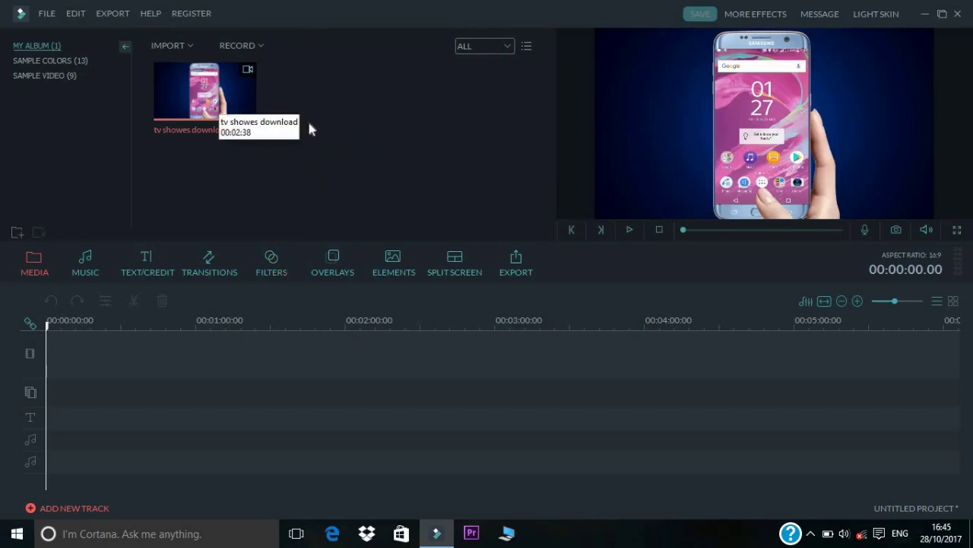
# Step: Switch to File Explorer and add the MOV_069 video from the my chenal folder on drive G: to the album
pyautogui.moveTo(203, 118)
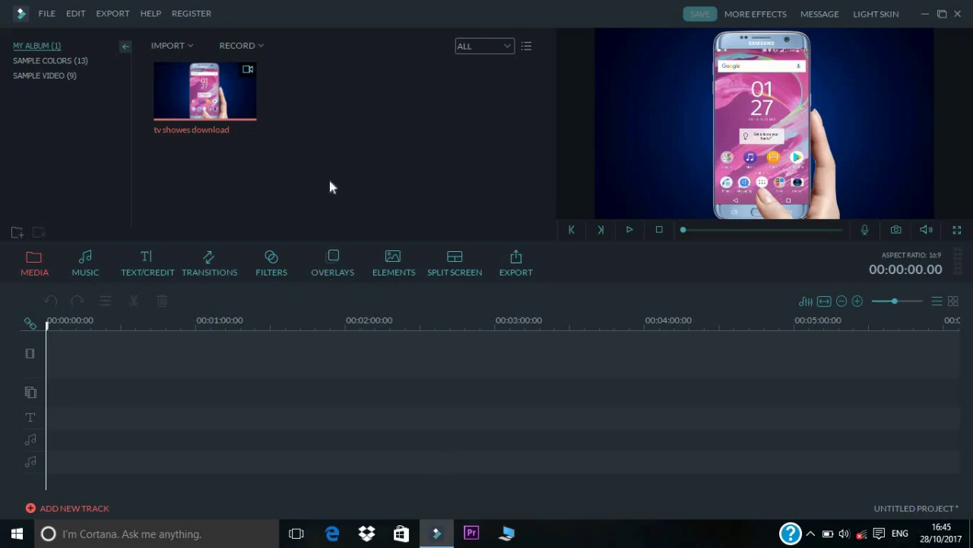
pyautogui.click(506, 533)
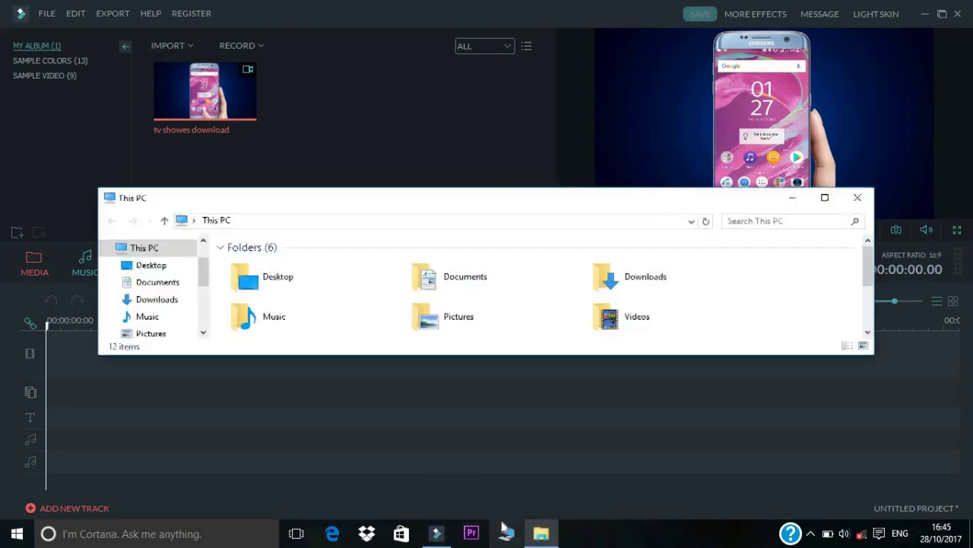
pyautogui.doubleClick(512, 197)
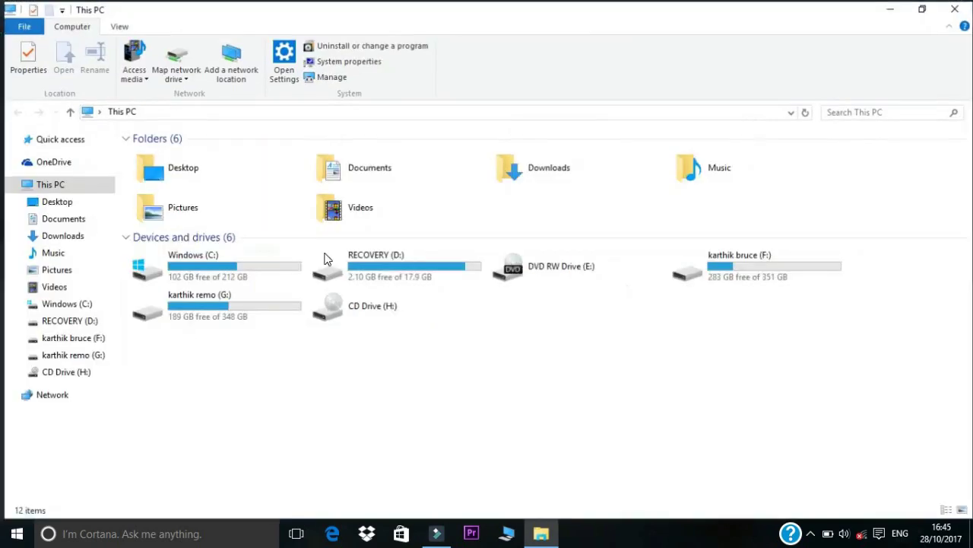
pyautogui.click(253, 308)
pyautogui.doubleClick(253, 305)
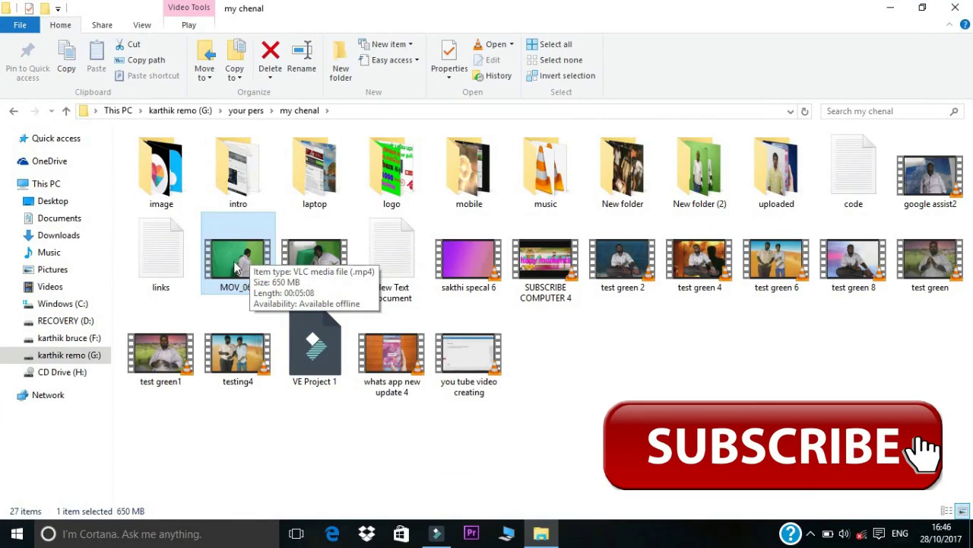
pyautogui.moveTo(236, 266); pyautogui.dragTo(353, 201)
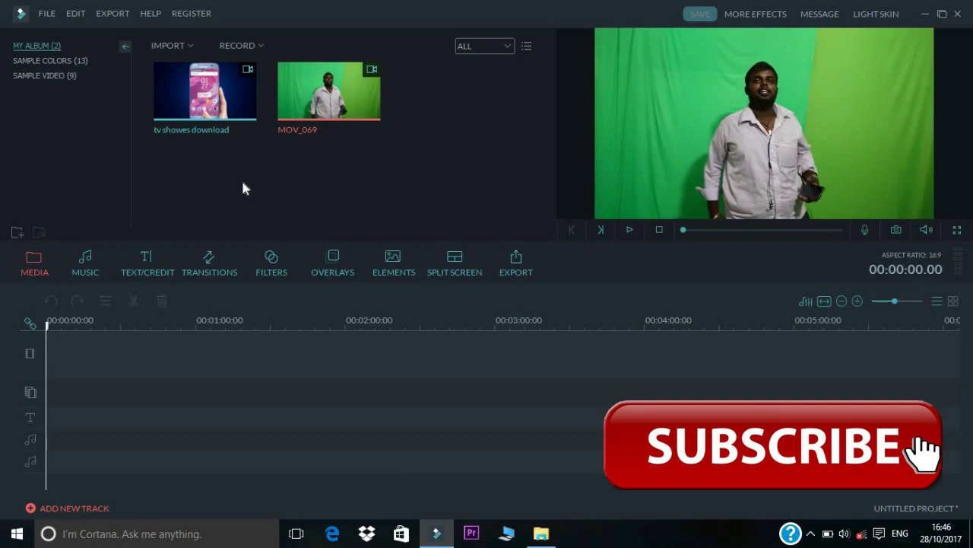
pyautogui.click(42, 15)
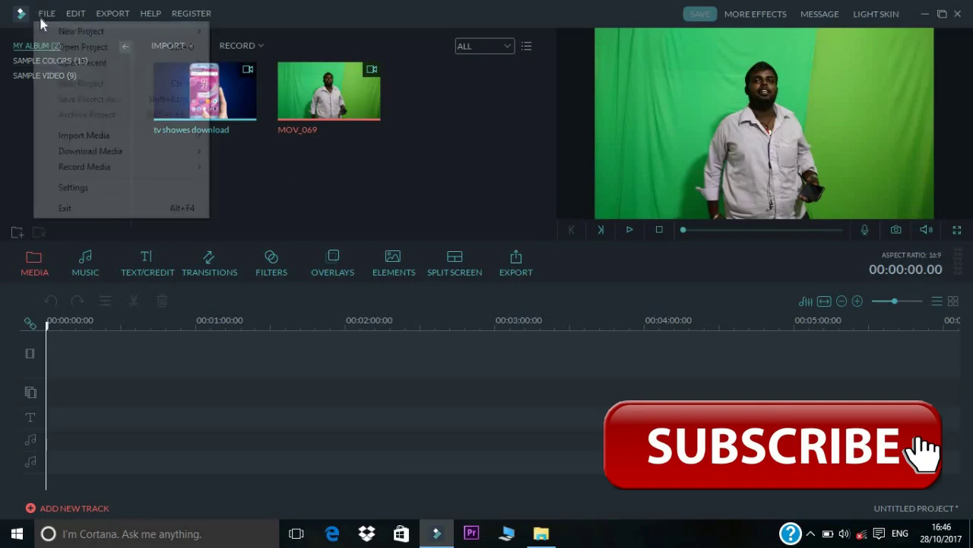
pyautogui.moveTo(81, 141)
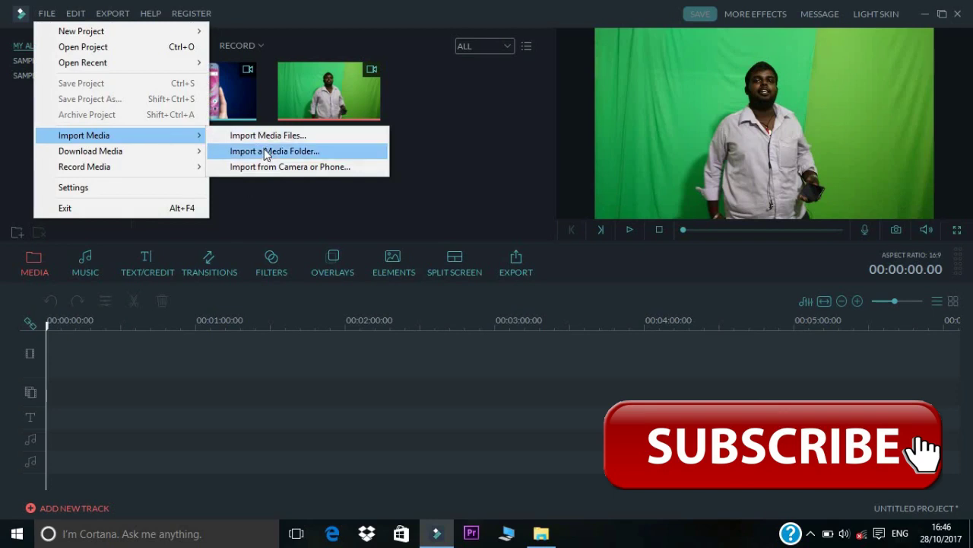
pyautogui.click(339, 172)
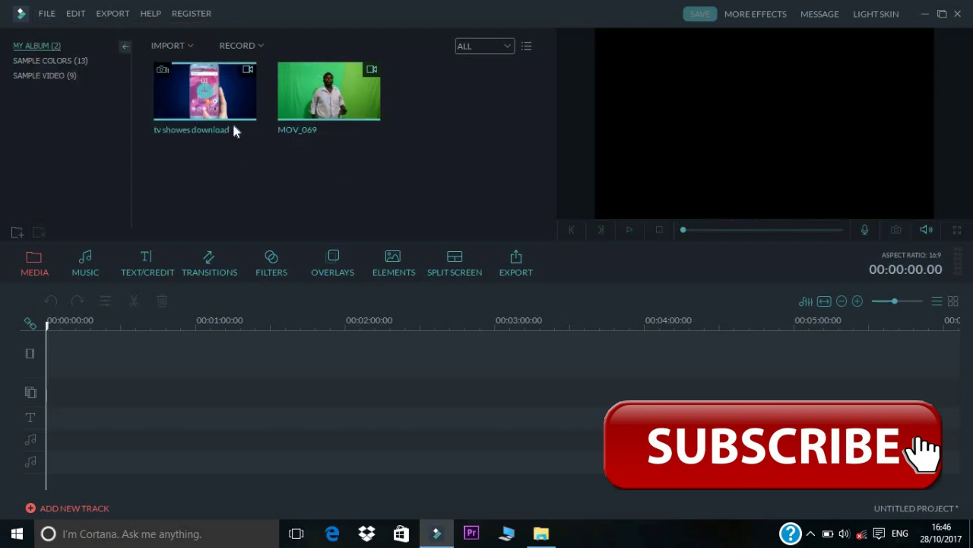
# Step: Place the "tv showes download" clip at the start of the video track and preview its first seconds
pyautogui.moveTo(231, 106); pyautogui.dragTo(105, 353)
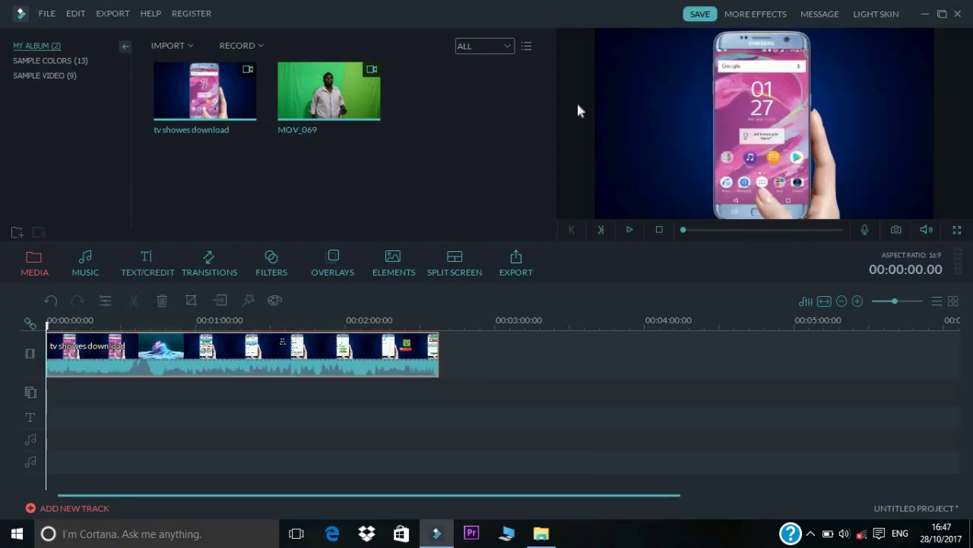
pyautogui.click(630, 230)
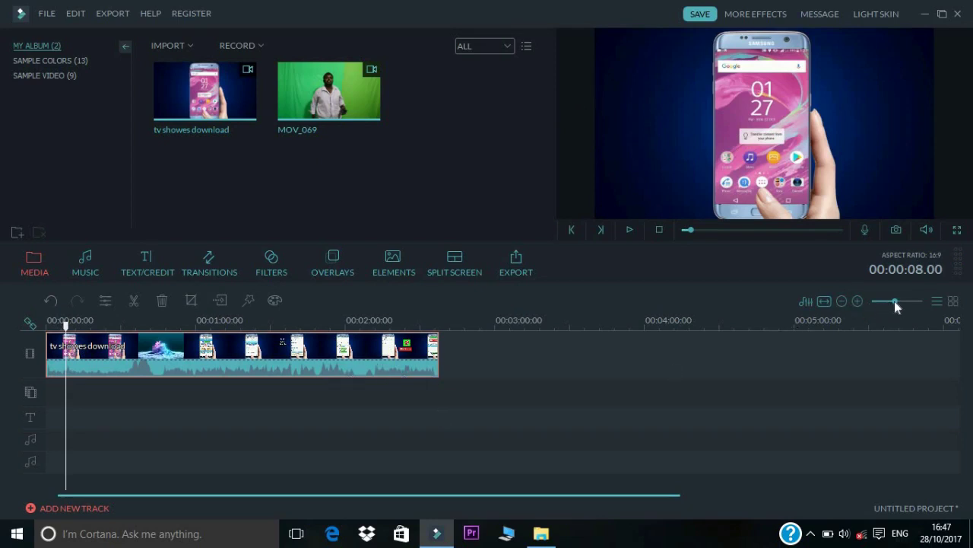
pyautogui.moveTo(894, 301)
pyautogui.mouseDown()
pyautogui.moveTo(885, 302)
pyautogui.moveTo(909, 303)
pyautogui.moveTo(891, 305)
pyautogui.mouseUp()
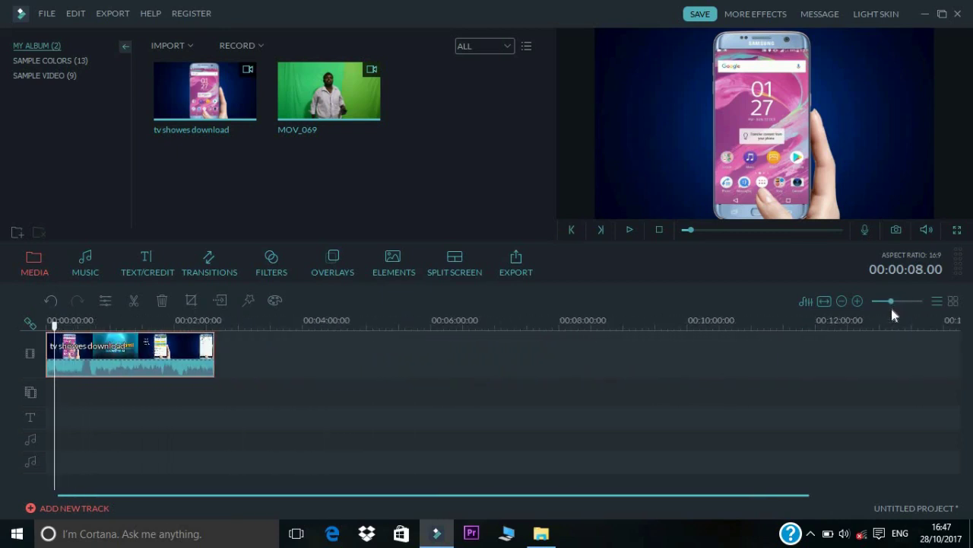
pyautogui.click(93, 271)
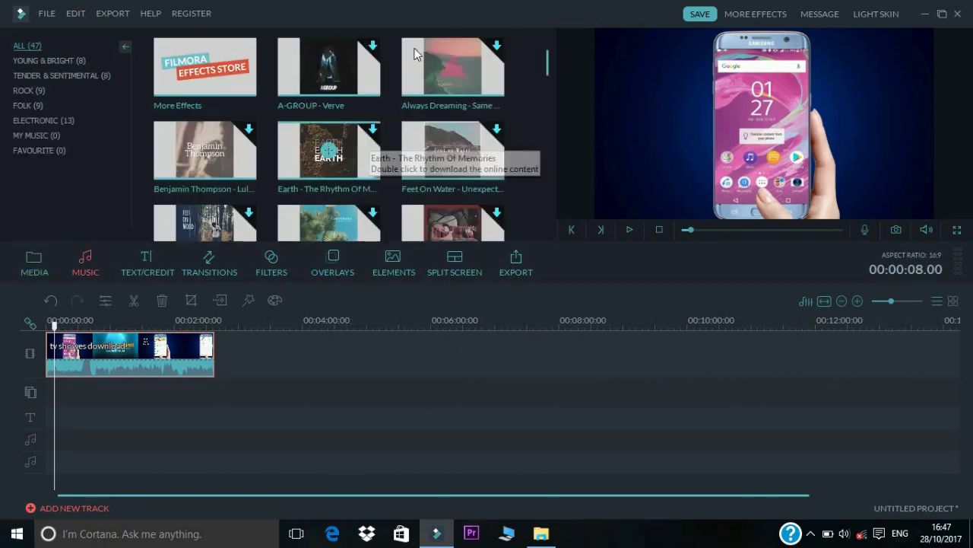
pyautogui.moveTo(550, 71); pyautogui.dragTo(522, 220)
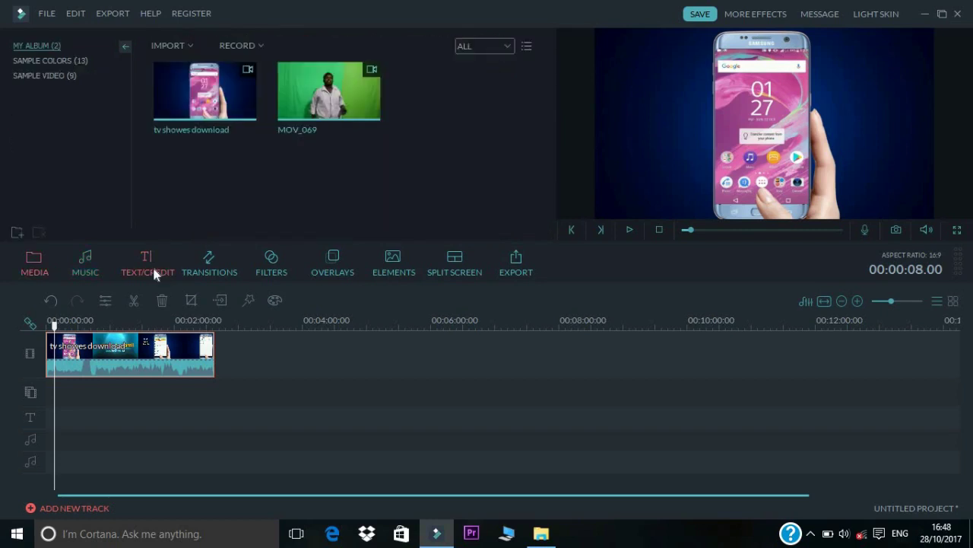
# Step: Insert the Opener 2 title at the very start of the timeline, ahead of the video clip
pyautogui.click(154, 270)
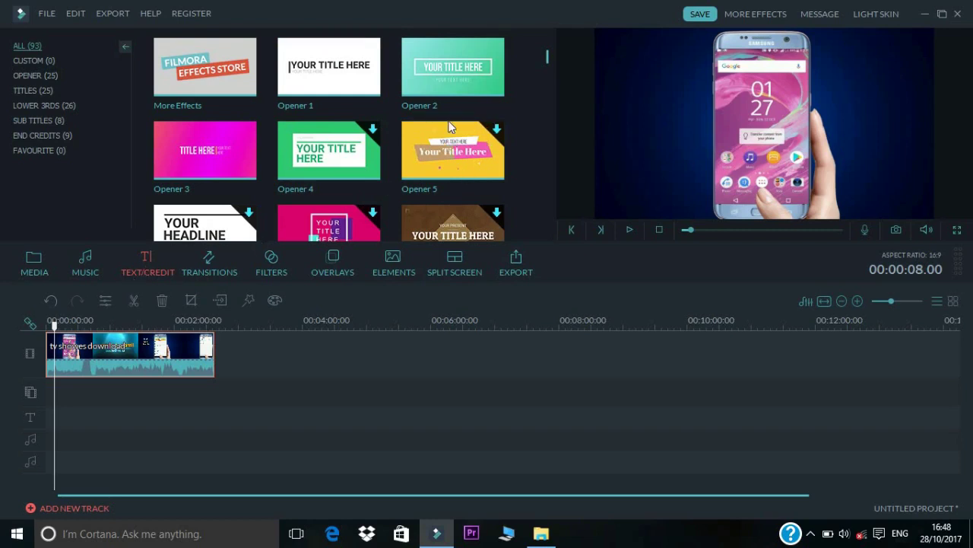
pyautogui.scroll(-1, 547, 62)
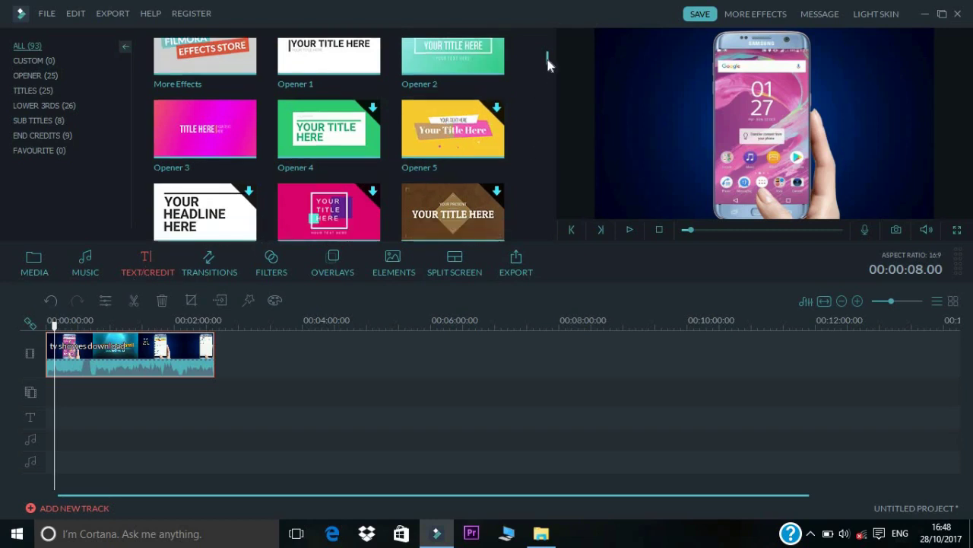
pyautogui.click(467, 56)
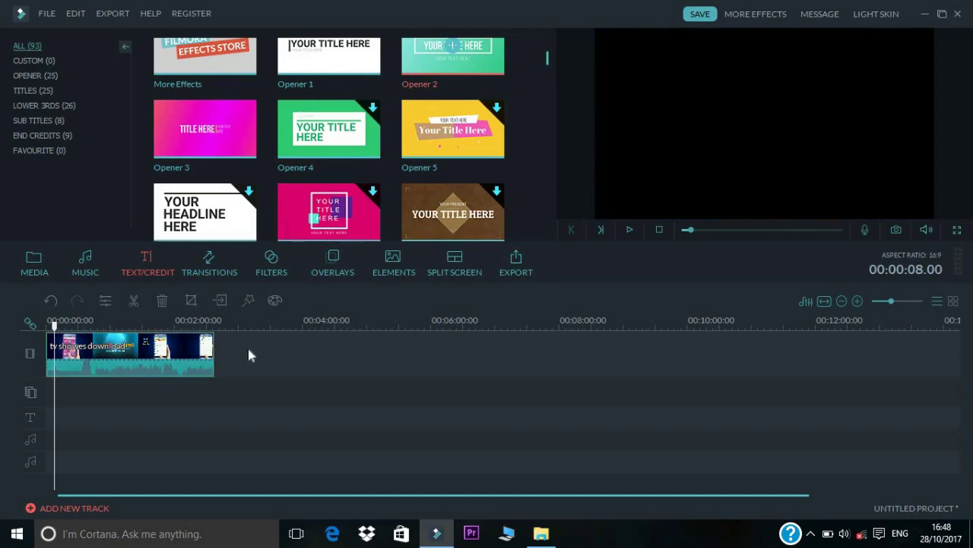
pyautogui.moveTo(46, 375); pyautogui.dragTo(50, 420)
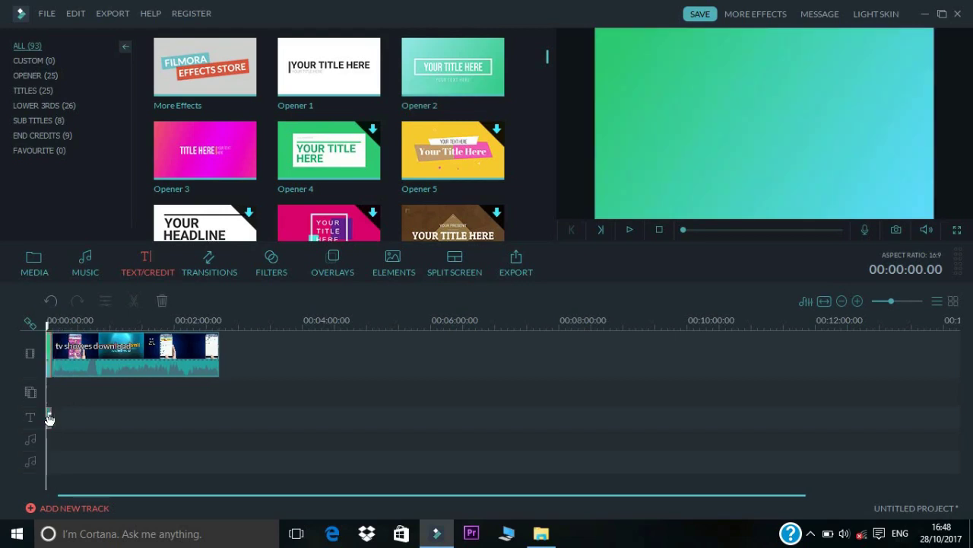
# Step: Open the opener title in the advanced text editor and replace its main heading with "mobile phone"
pyautogui.doubleClick(48, 419)
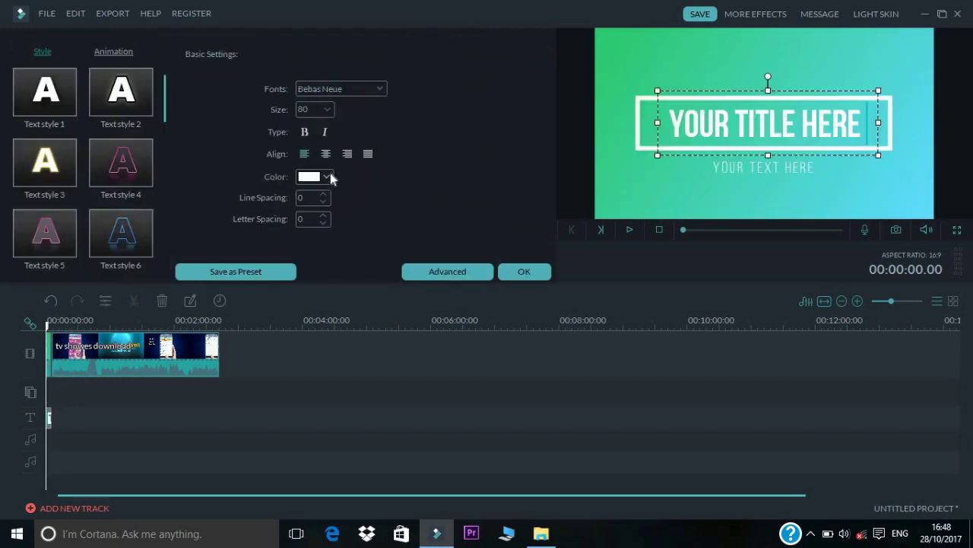
pyautogui.click(433, 272)
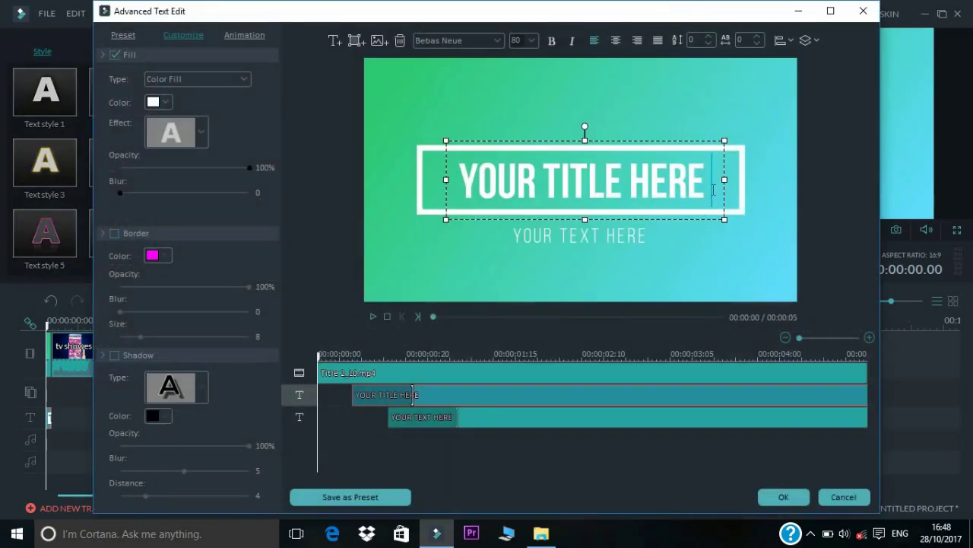
pyautogui.moveTo(713, 190); pyautogui.dragTo(455, 225)
pyautogui.moveTo(385, 225); pyautogui.dragTo(462, 203)
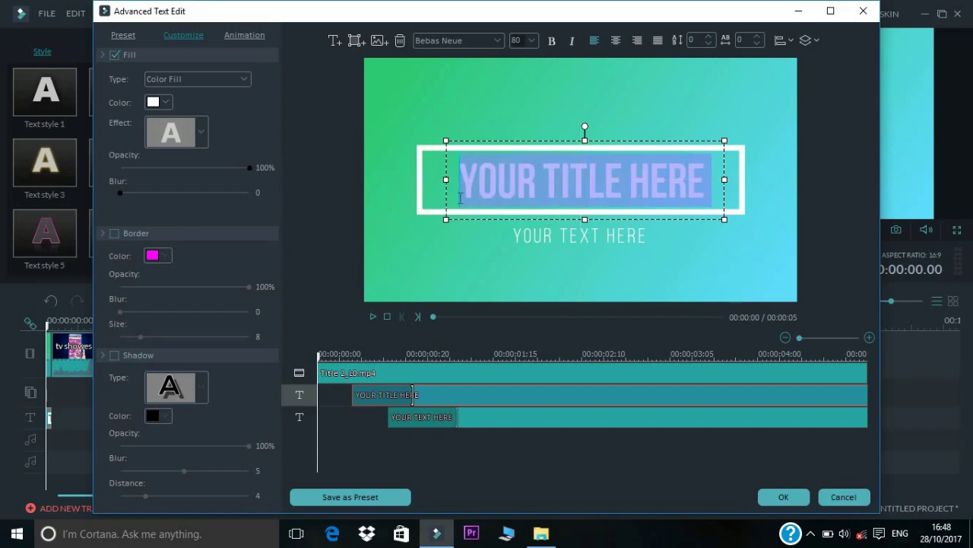
pyautogui.write('mobile phone')
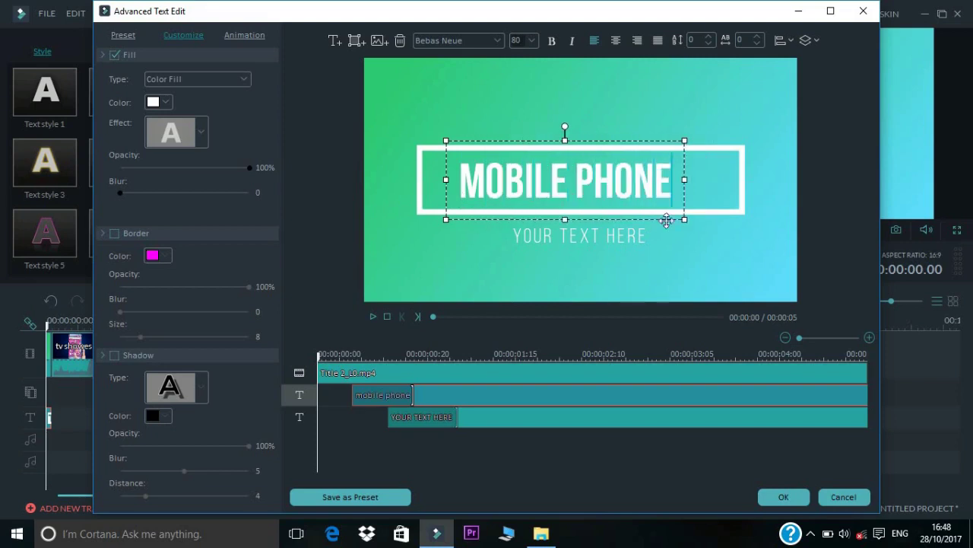
# Step: Replace the opener's smaller text line with "supertech" and apply the title changes
pyautogui.moveTo(646, 236); pyautogui.dragTo(499, 230)
pyautogui.write('supertech')
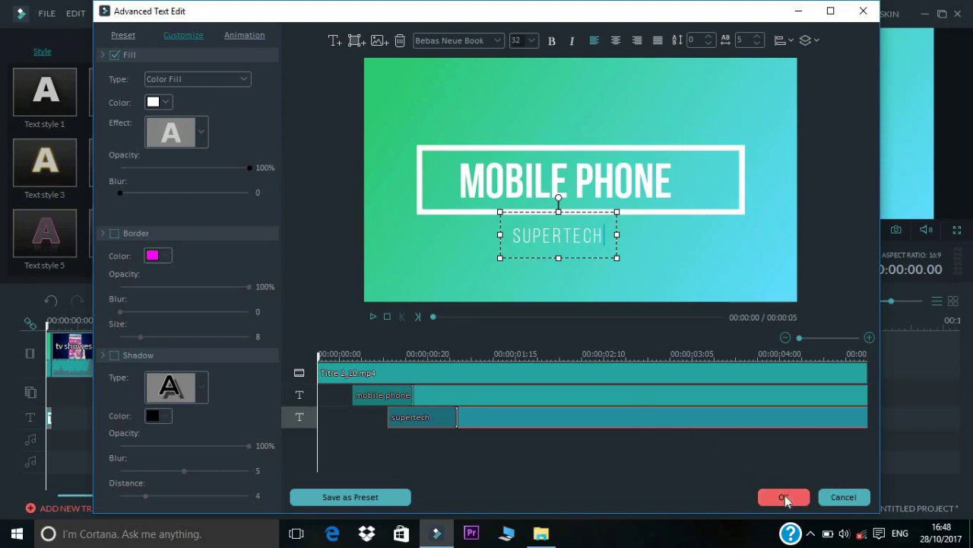
pyautogui.click(784, 497)
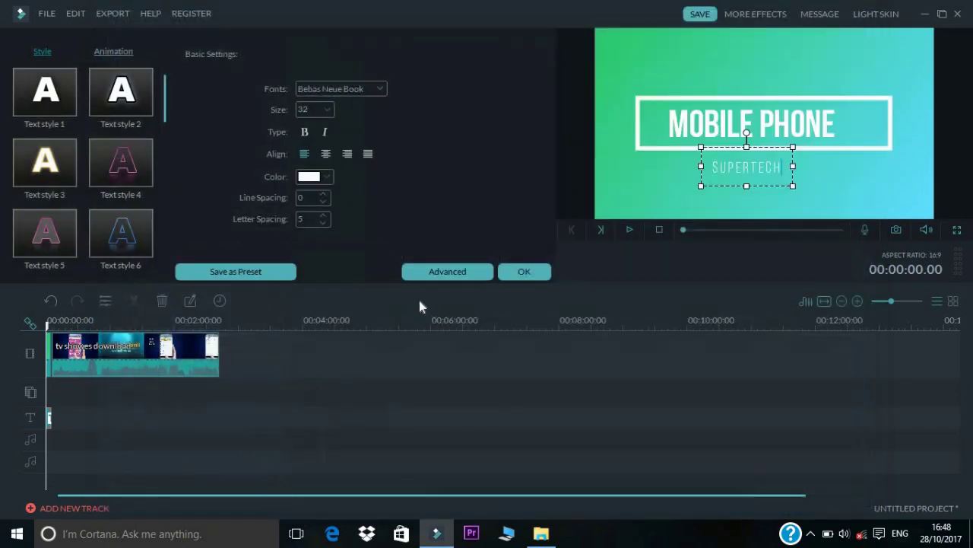
pyautogui.click(520, 274)
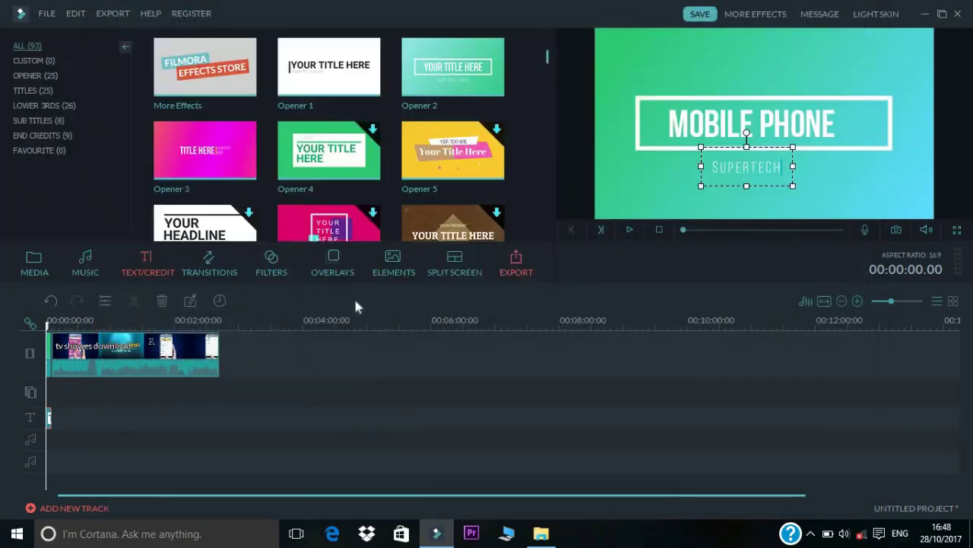
# Step: Add the Dissolve 2 transition between the opener and the "tv showes download" clip on the video track
pyautogui.click(215, 270)
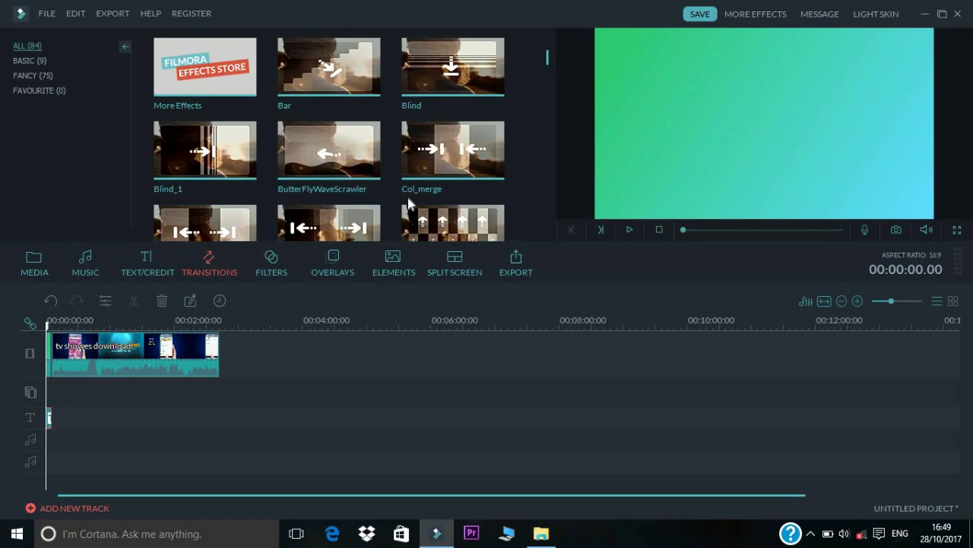
pyautogui.moveTo(413, 191)
pyautogui.scroll(-5, 437, 208)
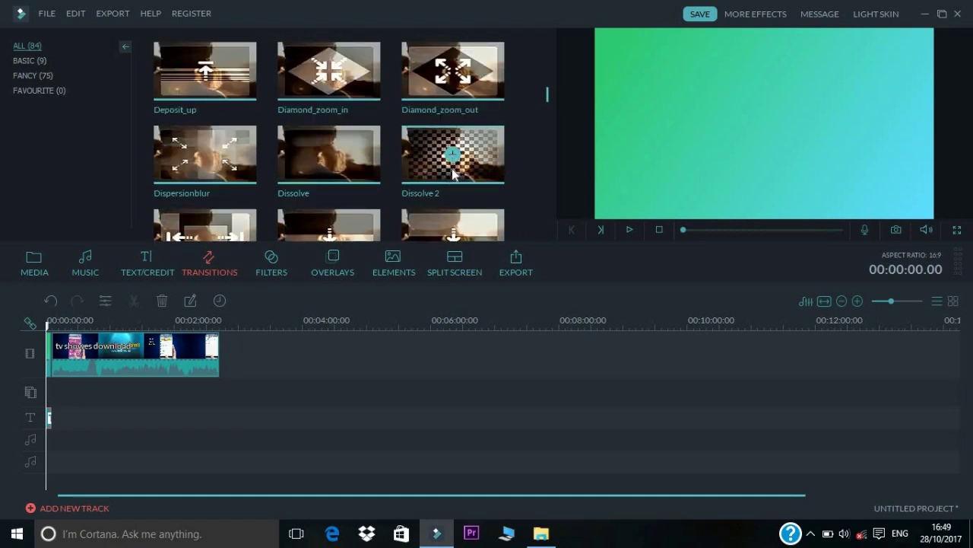
pyautogui.moveTo(453, 173)
pyautogui.mouseDown()
pyautogui.moveTo(165, 290)
pyautogui.moveTo(53, 348)
pyautogui.mouseUp()
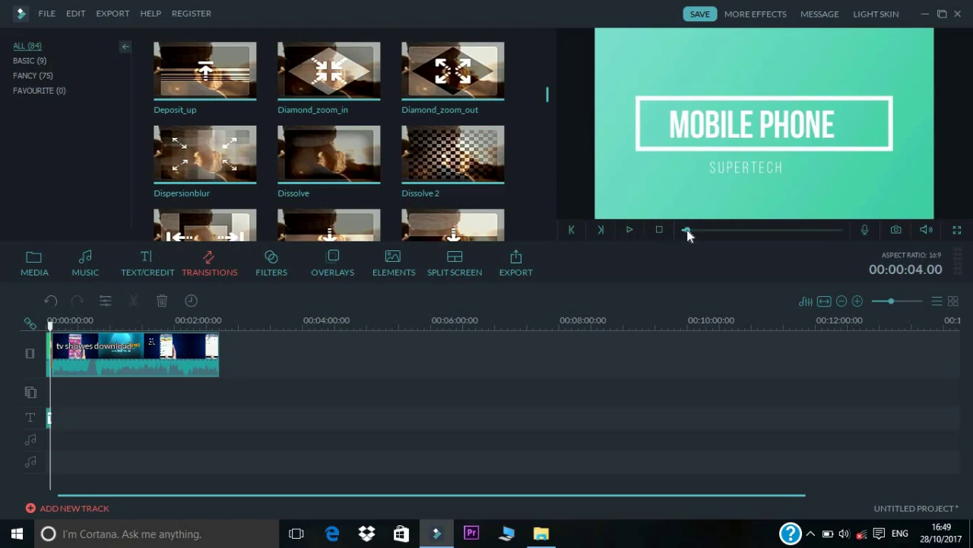
# Step: Play the timeline from the start through the transition into the video clip and pause shortly after it
pyautogui.moveTo(687, 235); pyautogui.dragTo(665, 229)
pyautogui.click(632, 228)
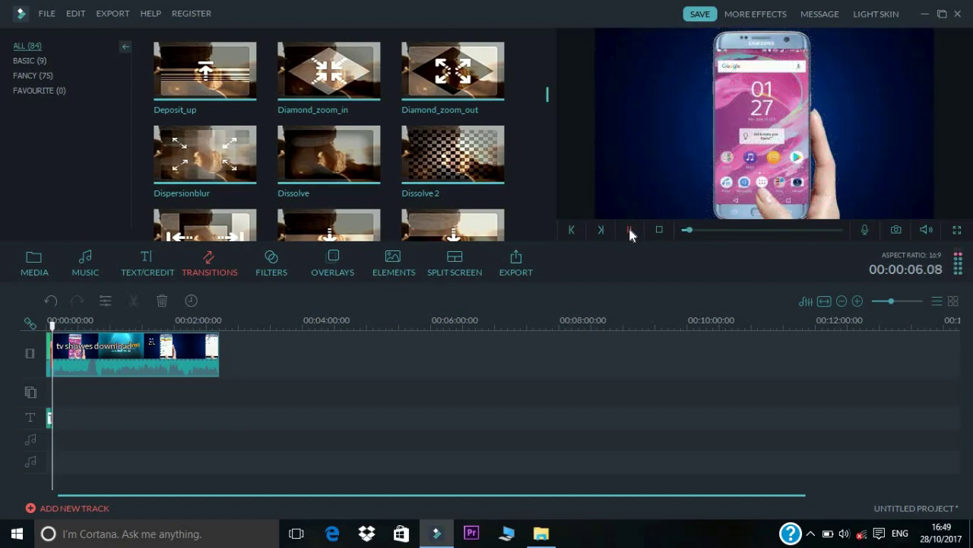
pyautogui.click(629, 229)
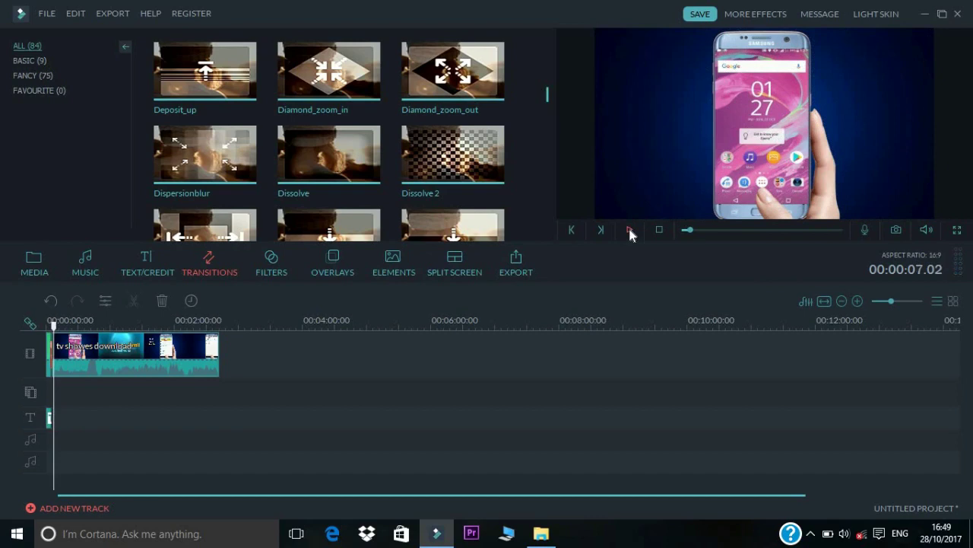
# Step: Preview the Dissolve 2 sample, browse further transitions and add Row_whisk at the end of the video clip
pyautogui.click(487, 181)
pyautogui.scroll(-1, 487, 181)
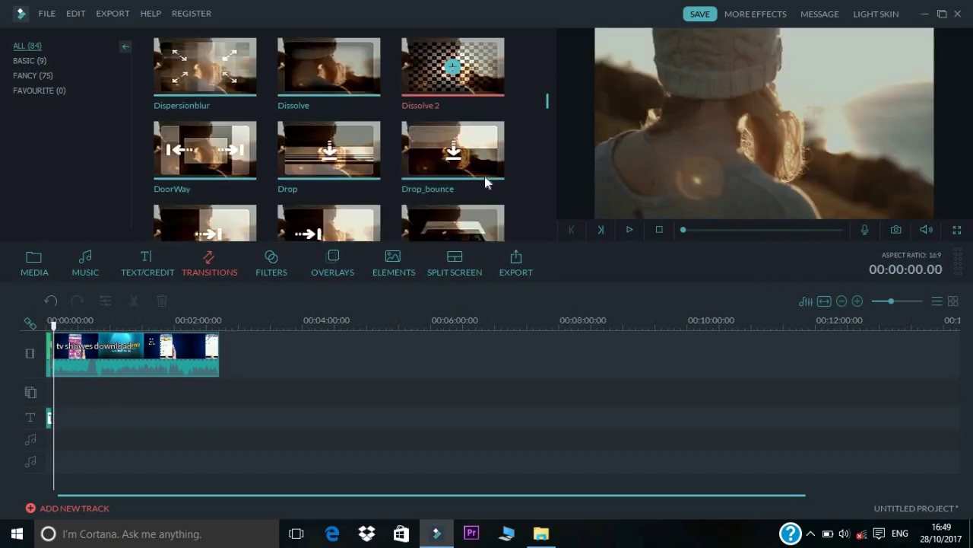
pyautogui.scroll(-10, 484, 177)
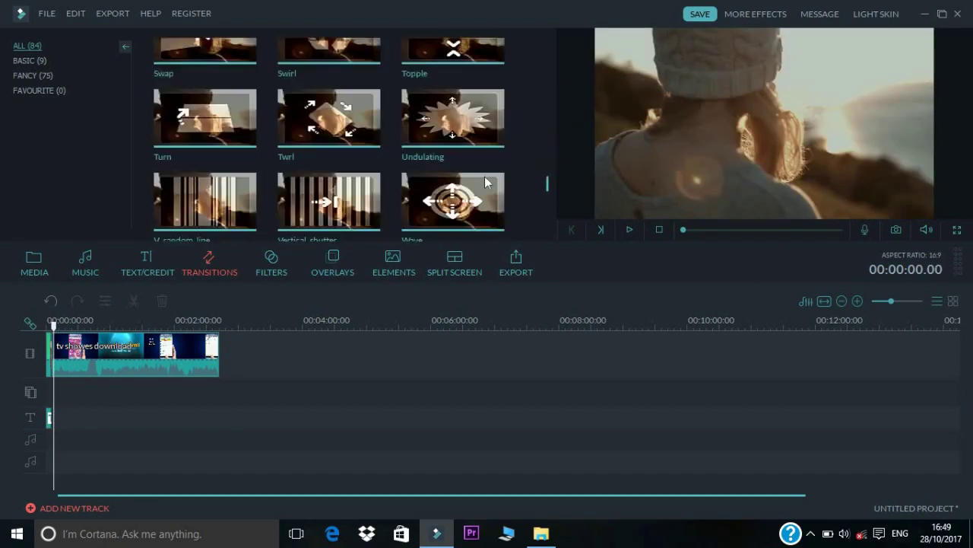
pyautogui.scroll(5, 485, 177)
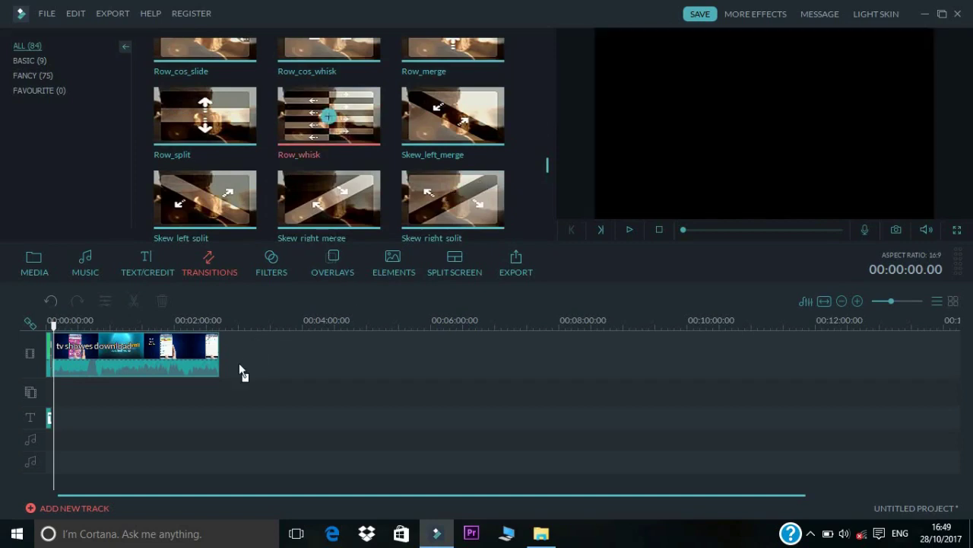
pyautogui.click(218, 356)
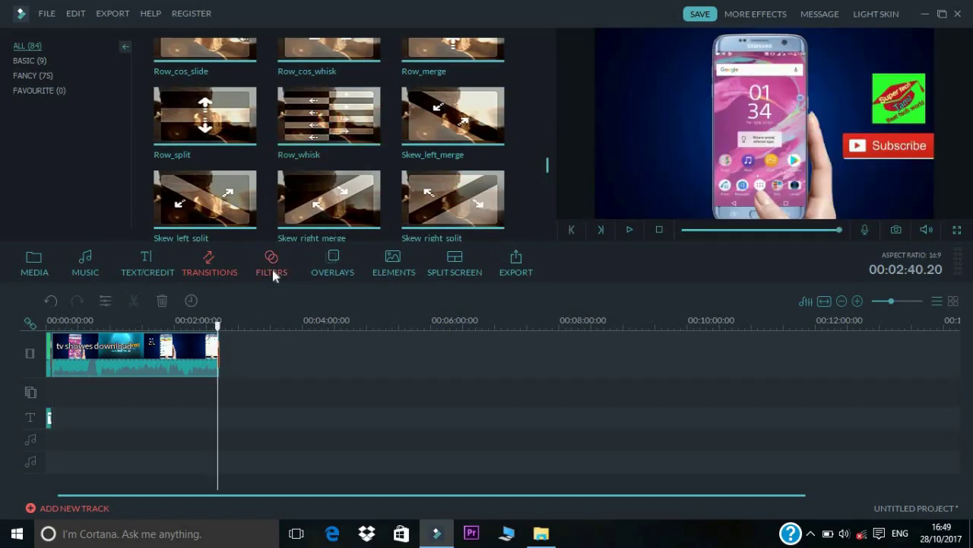
# Step: Preview filters such as Holiday, Metropolis and Rise on the frame at 00:01:36.24 and browse the filter collection
pyautogui.click(273, 273)
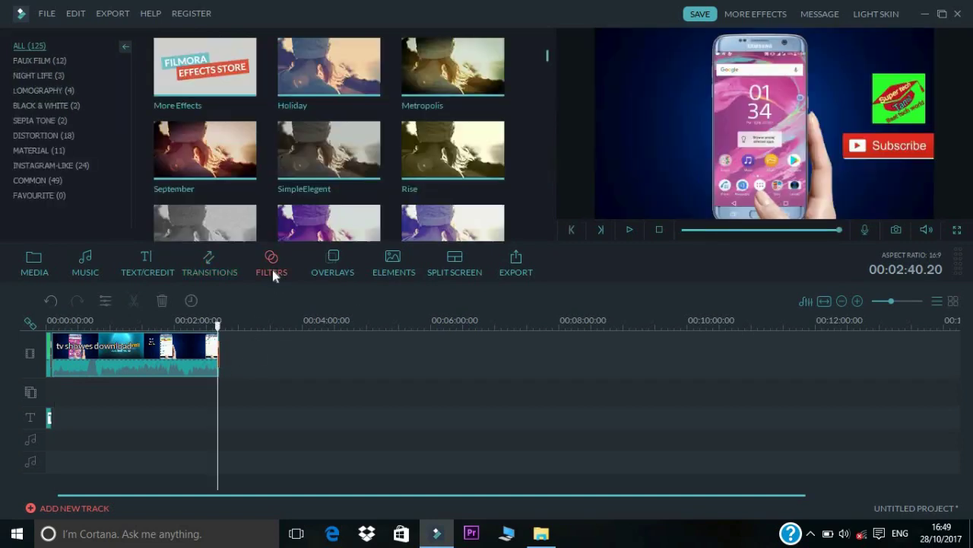
pyautogui.click(155, 321)
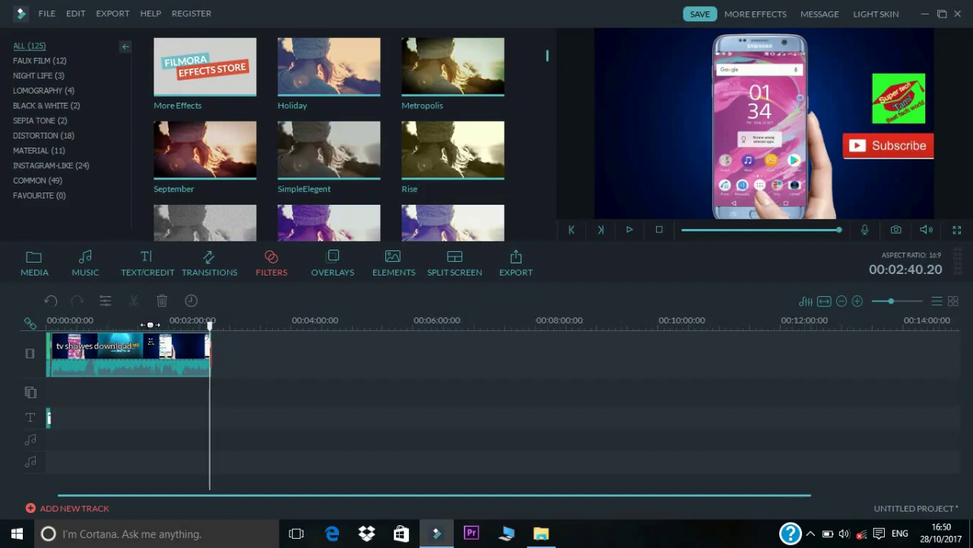
pyautogui.click(353, 72)
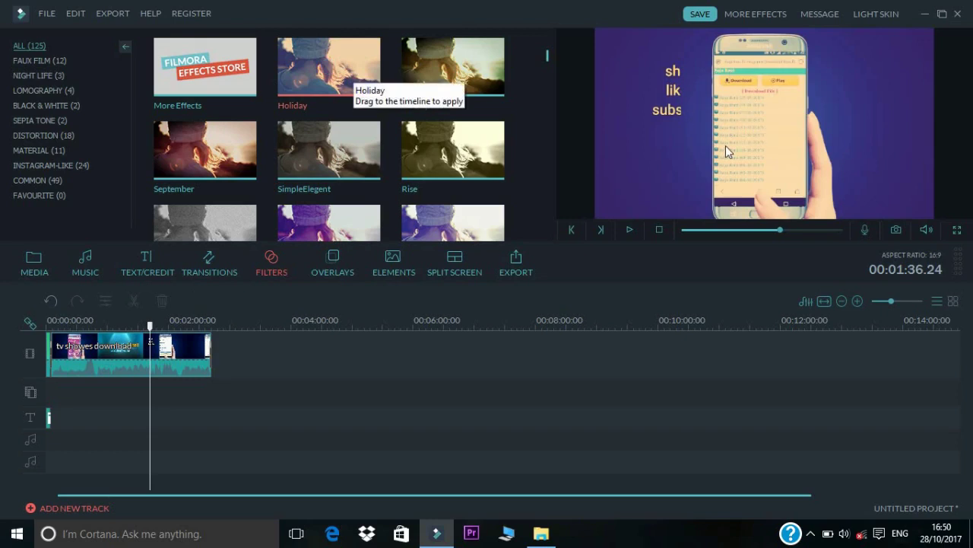
pyautogui.click(453, 70)
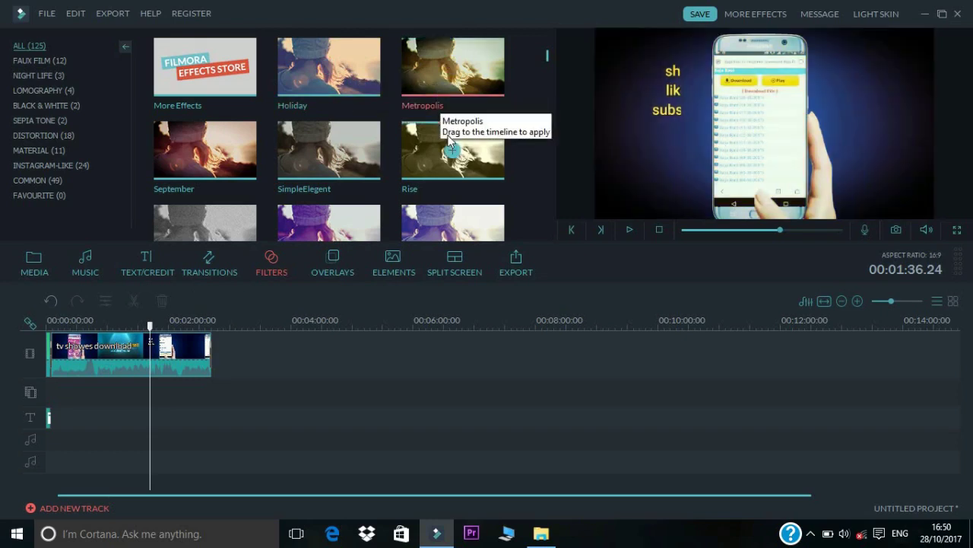
pyautogui.click(450, 145)
pyautogui.scroll(-3, 370, 197)
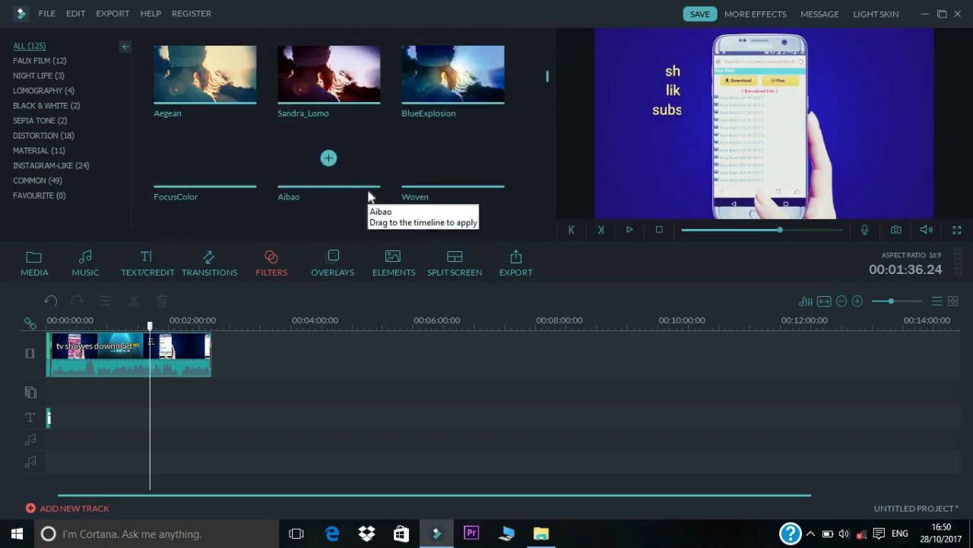
pyautogui.scroll(-3, 368, 192)
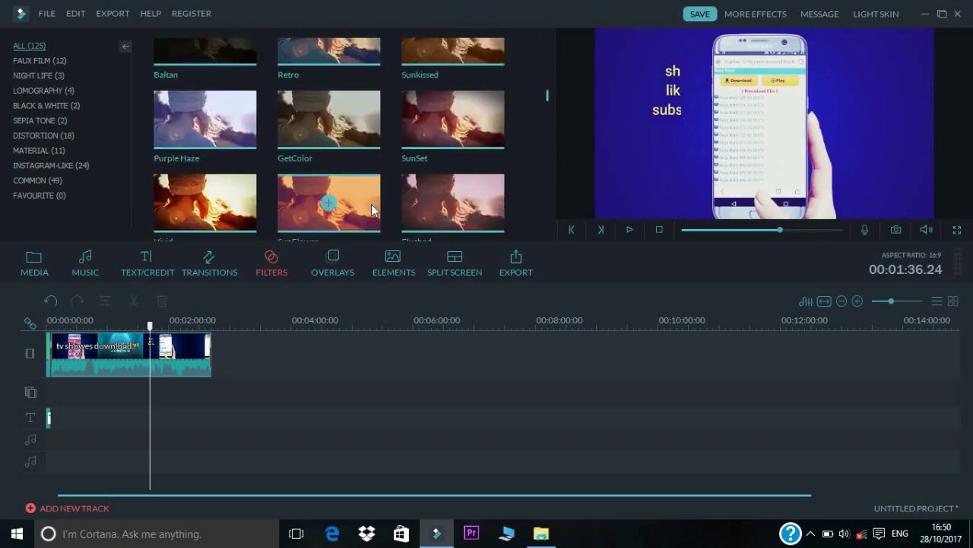
pyautogui.scroll(-3, 371, 203)
pyautogui.click(375, 180)
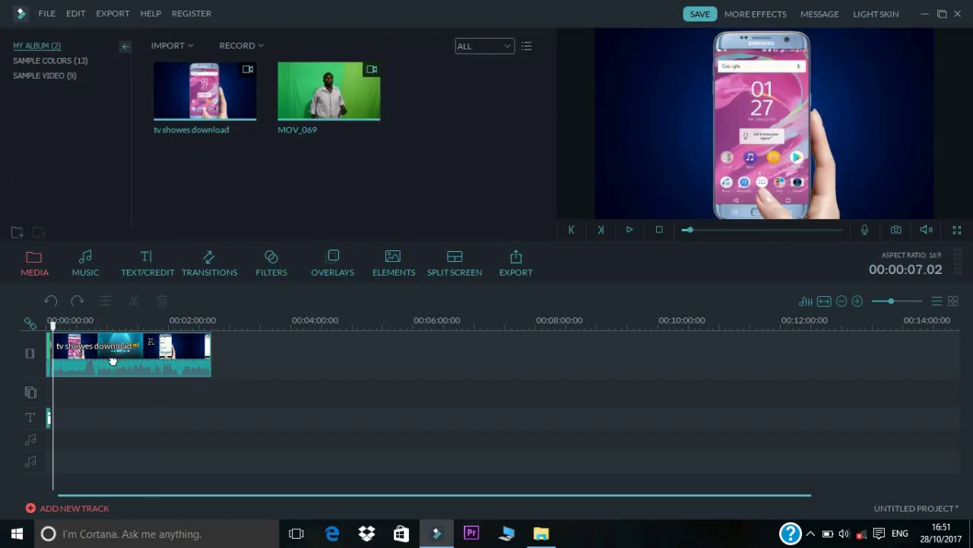
# Step: Open the adjustment settings of the timeline video clip and set its contrast to 51 and brightness to 25
pyautogui.click(113, 361)
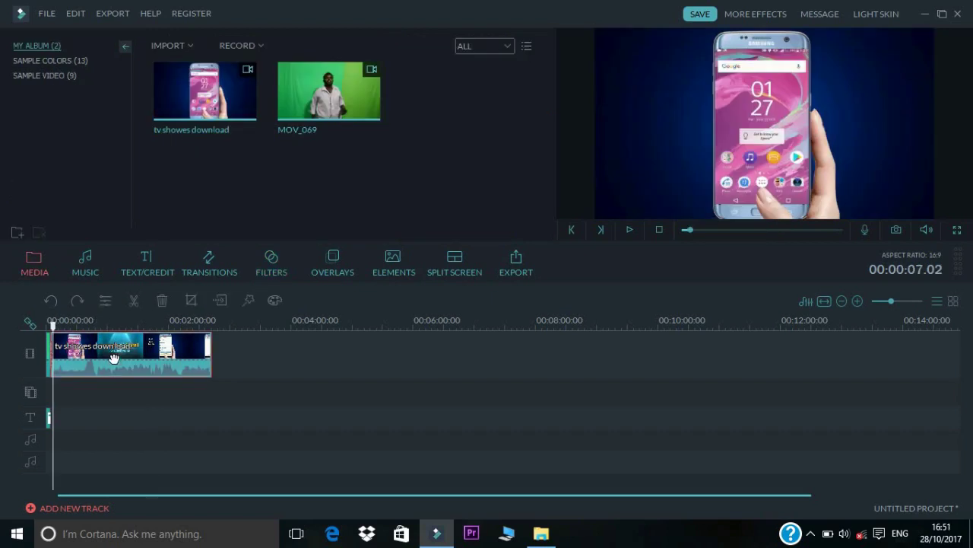
pyautogui.click(106, 302)
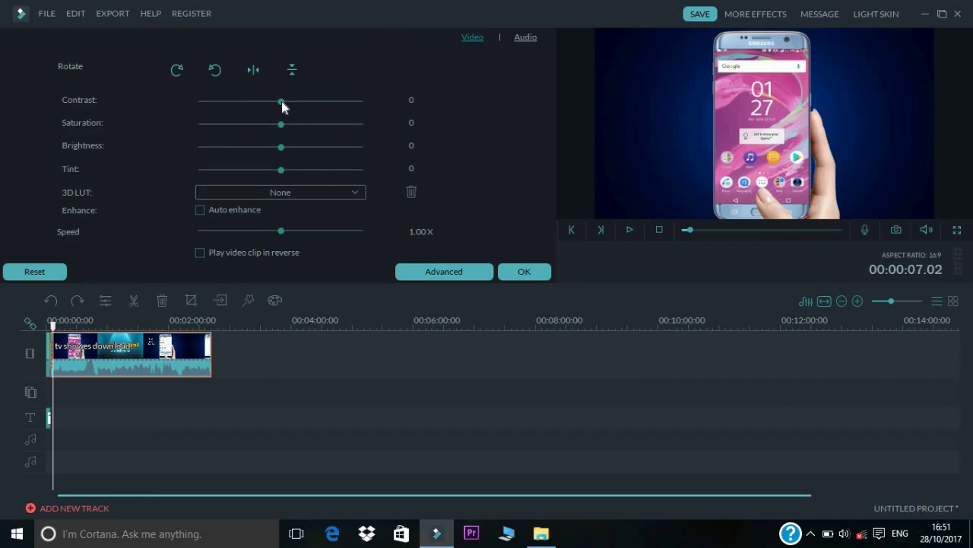
pyautogui.moveTo(284, 101); pyautogui.dragTo(323, 99)
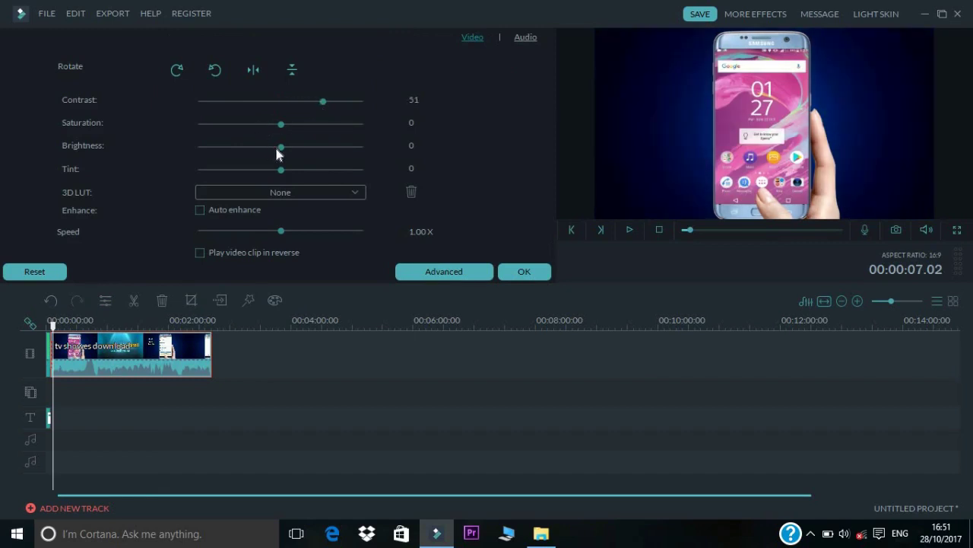
pyautogui.moveTo(281, 146); pyautogui.dragTo(301, 156)
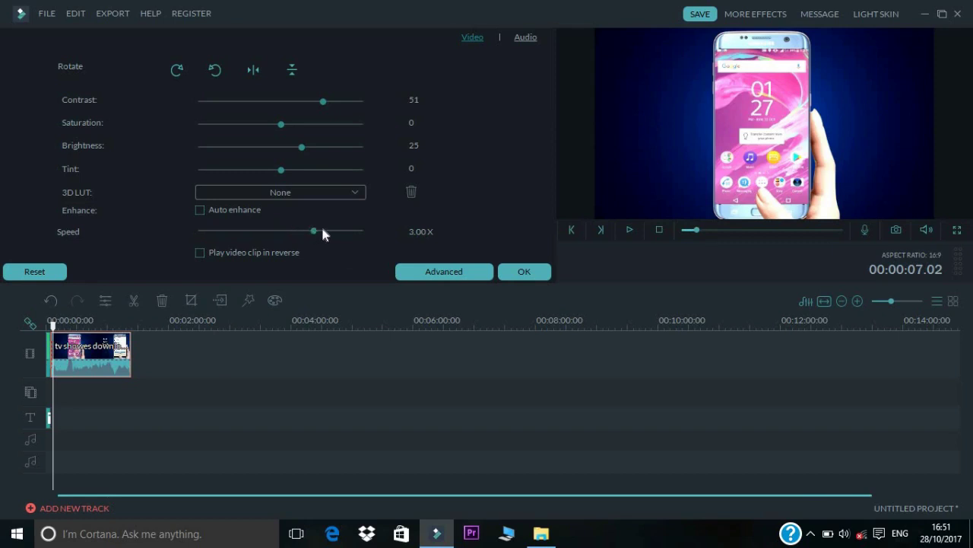
# Step: Set the video clip's speed to 4.00X, preview it briefly, and raise its audio volume to 200
pyautogui.moveTo(322, 232); pyautogui.dragTo(331, 232)
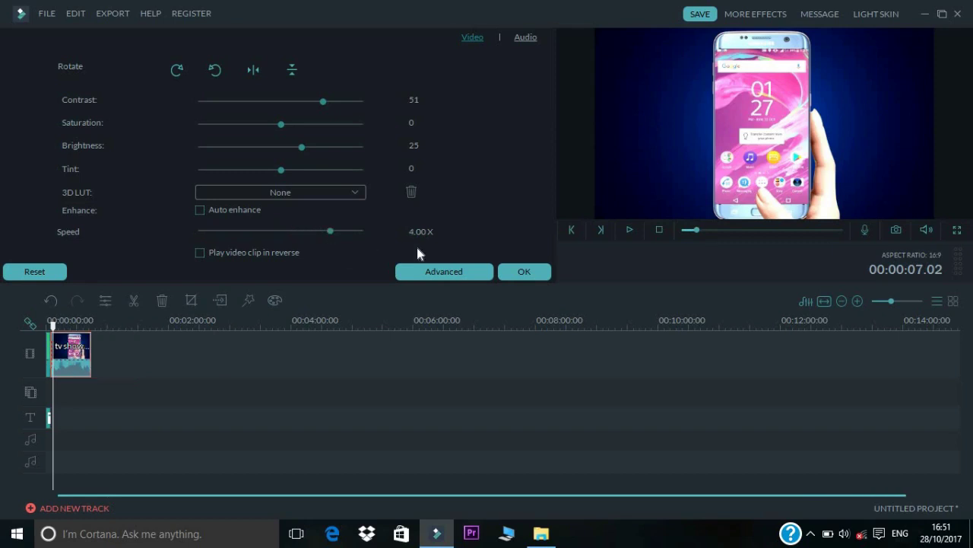
pyautogui.click(629, 229)
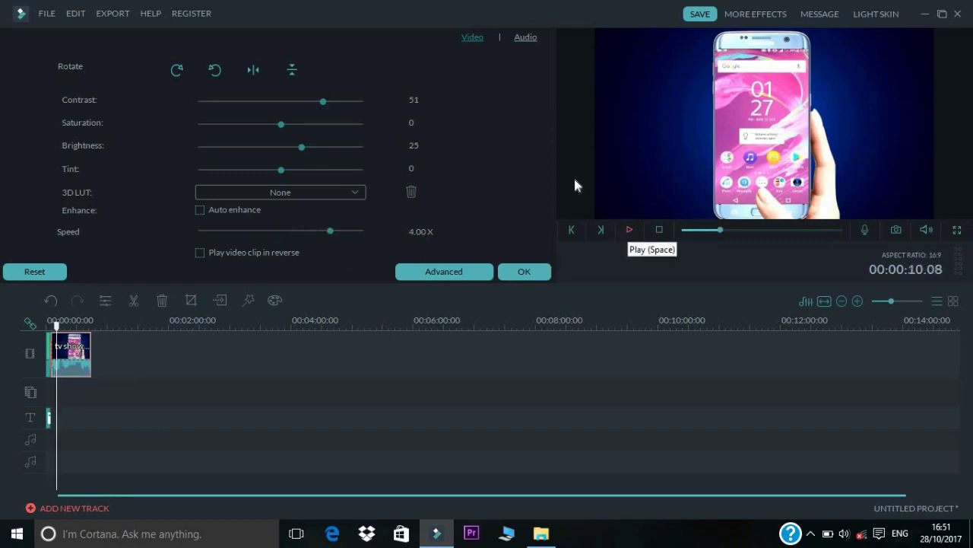
pyautogui.click(526, 39)
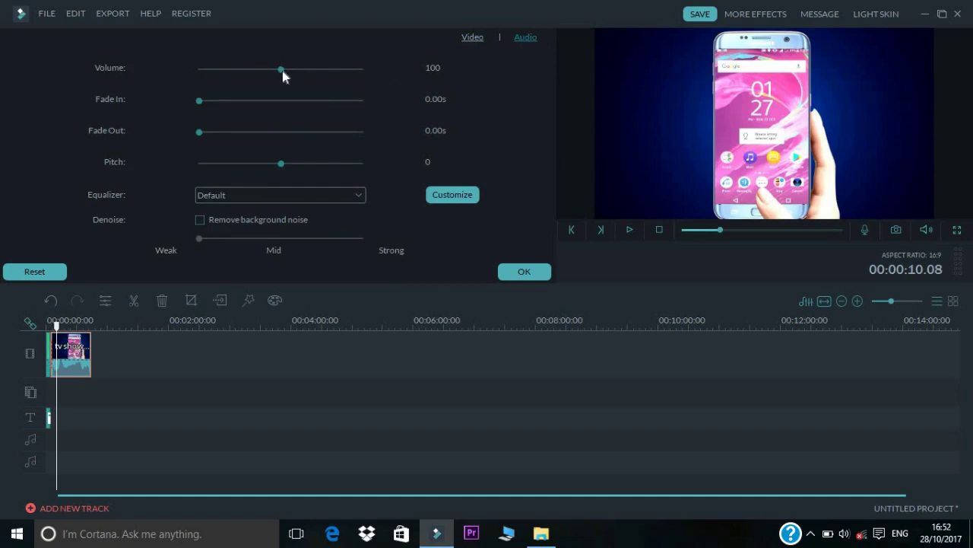
pyautogui.moveTo(282, 68); pyautogui.dragTo(372, 75)
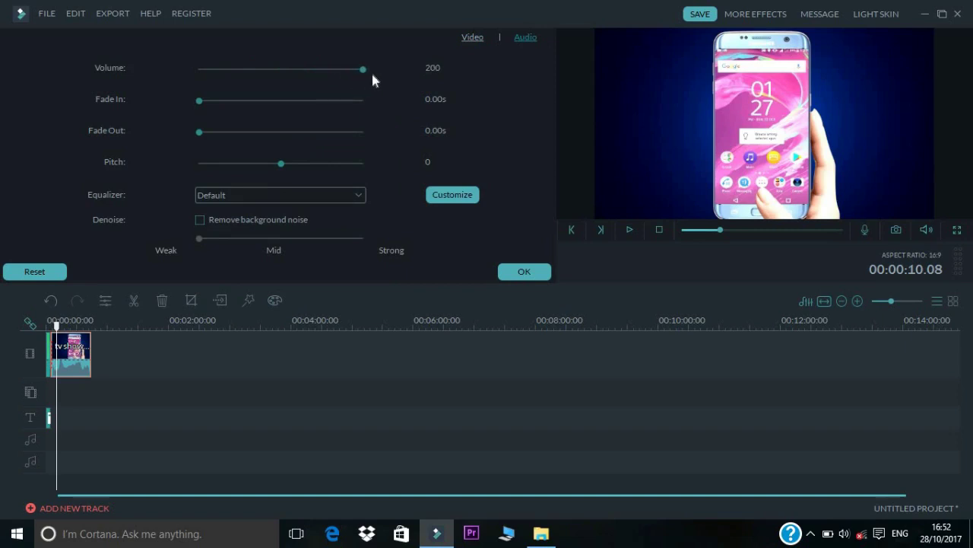
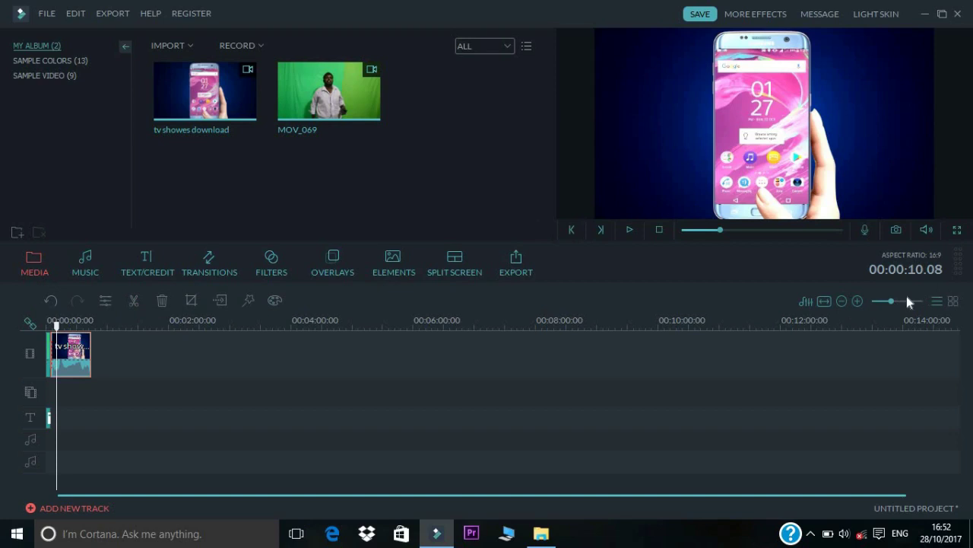
# Step: Split the video clip at 00:00:14.03 and 00:00:17.22 and delete the section between the two cuts
pyautogui.click(906, 302)
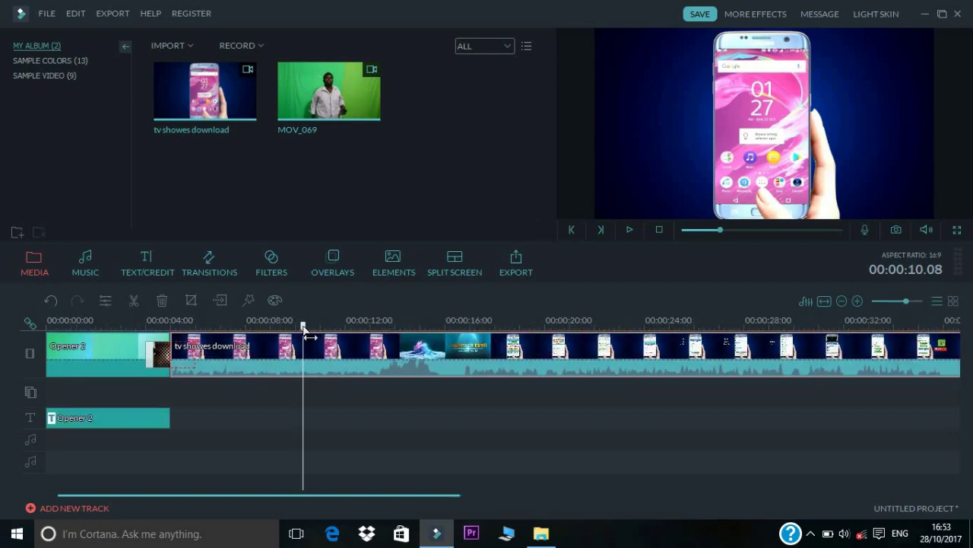
pyautogui.moveTo(304, 335); pyautogui.dragTo(398, 338)
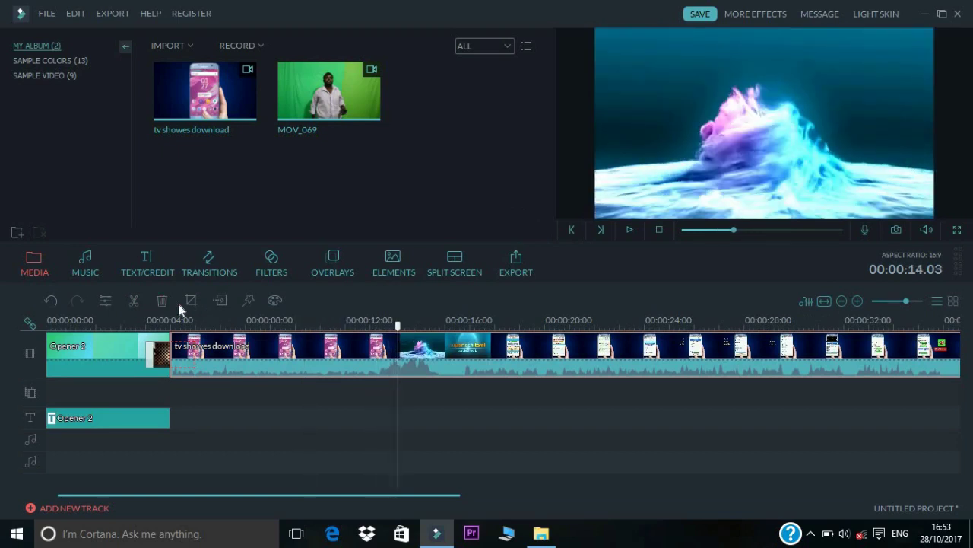
pyautogui.click(133, 303)
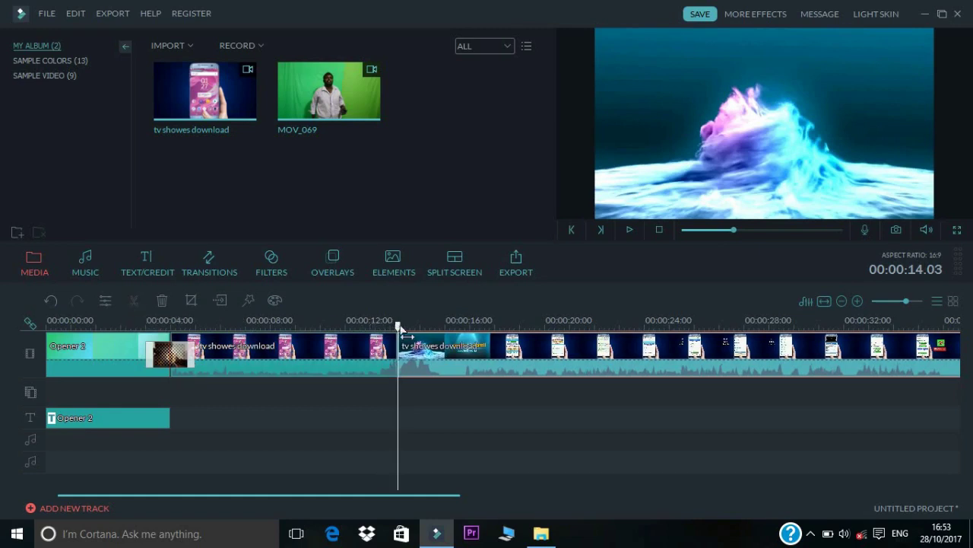
pyautogui.moveTo(398, 325); pyautogui.dragTo(493, 348)
pyautogui.click(131, 300)
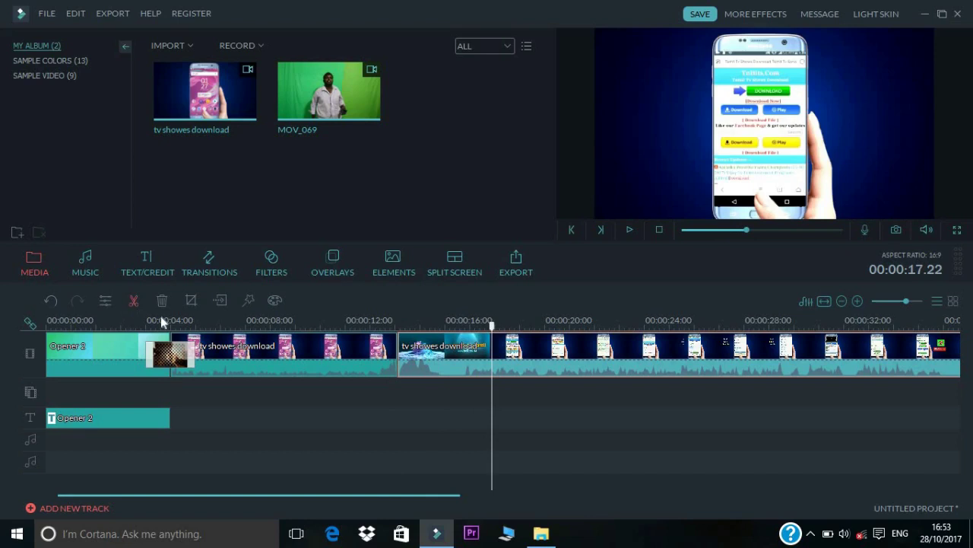
pyautogui.rightClick(435, 349)
pyautogui.click(456, 338)
# Step: In Crop and Zoom for the first clip segment, try the manual and 4:3 constraints, and apply 16:9 at the full 1280 × 720 frame
pyautogui.click(374, 348)
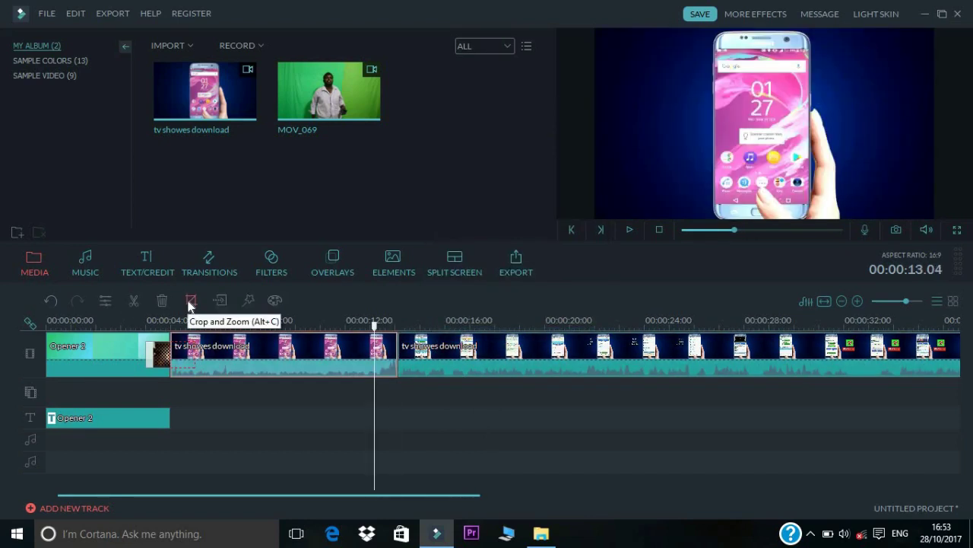
pyautogui.click(191, 302)
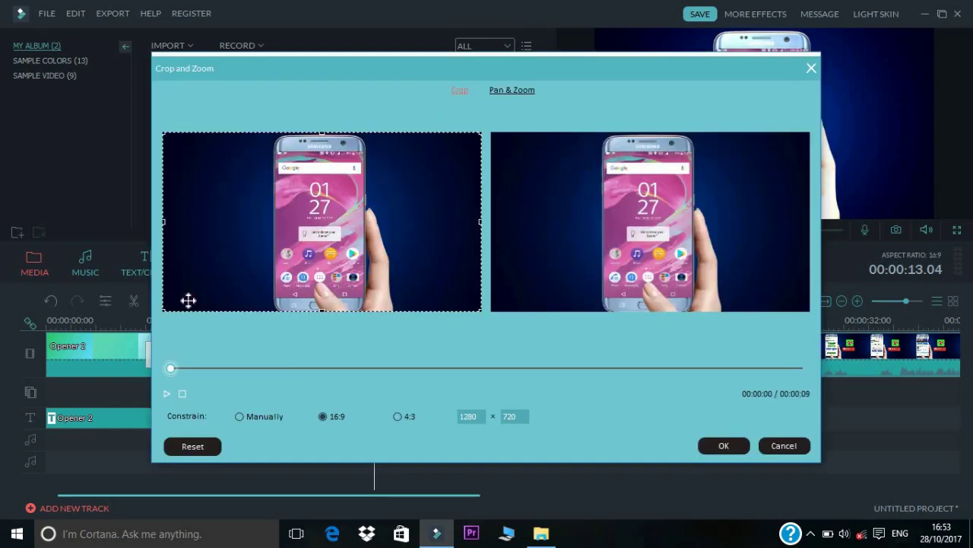
pyautogui.click(239, 416)
pyautogui.moveTo(321, 309); pyautogui.dragTo(339, 373)
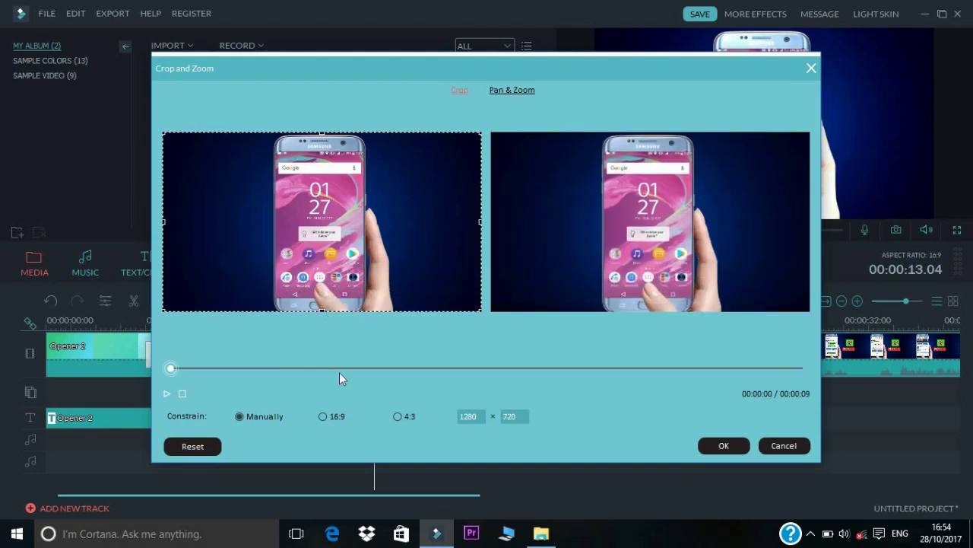
pyautogui.click(399, 417)
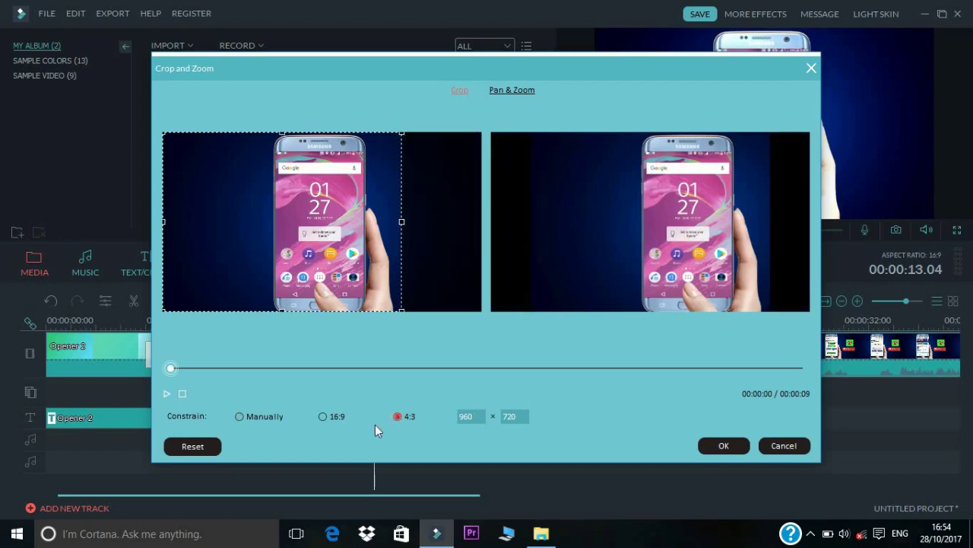
pyautogui.click(324, 417)
pyautogui.moveTo(402, 266); pyautogui.dragTo(482, 312)
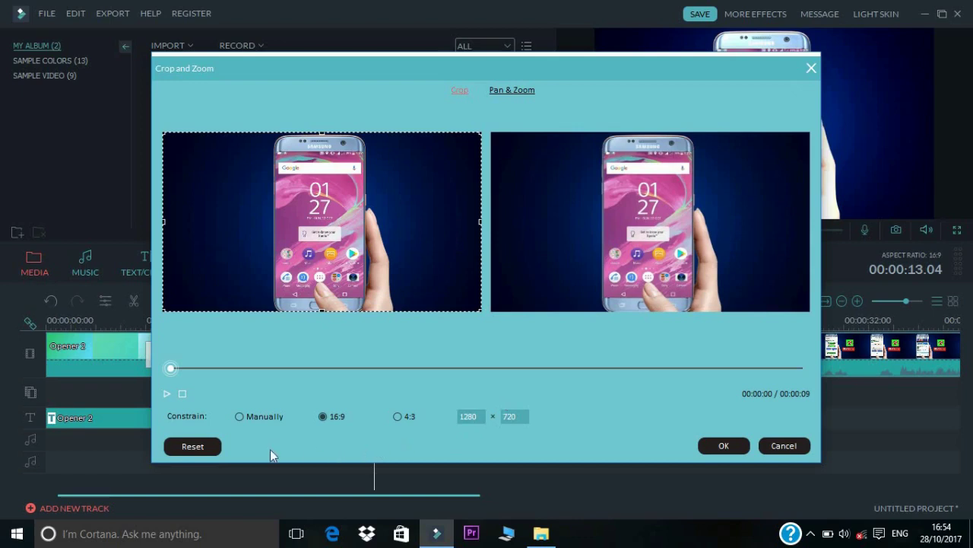
pyautogui.click(724, 446)
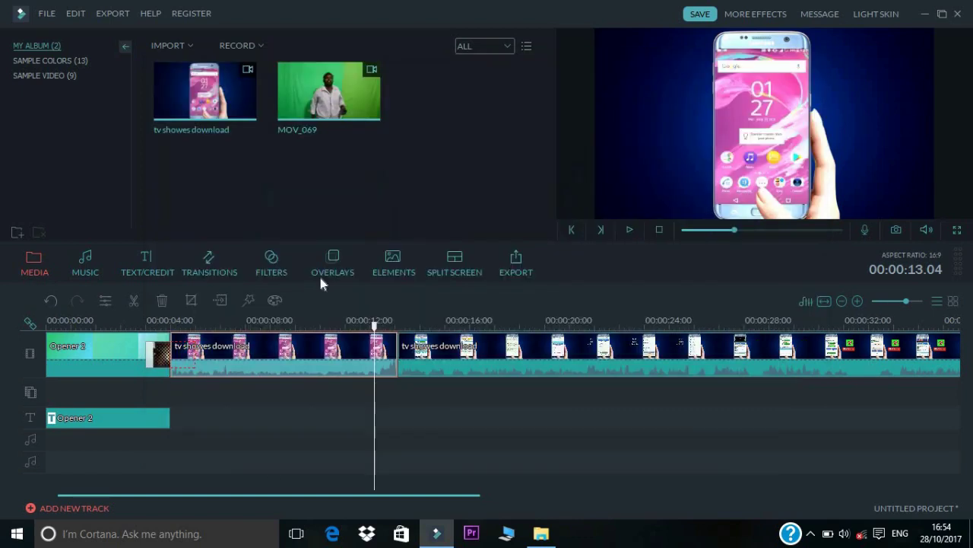
# Step: Insert a freeze frame at the playhead in the first tv showes download segment and preview the timeline
pyautogui.click(220, 301)
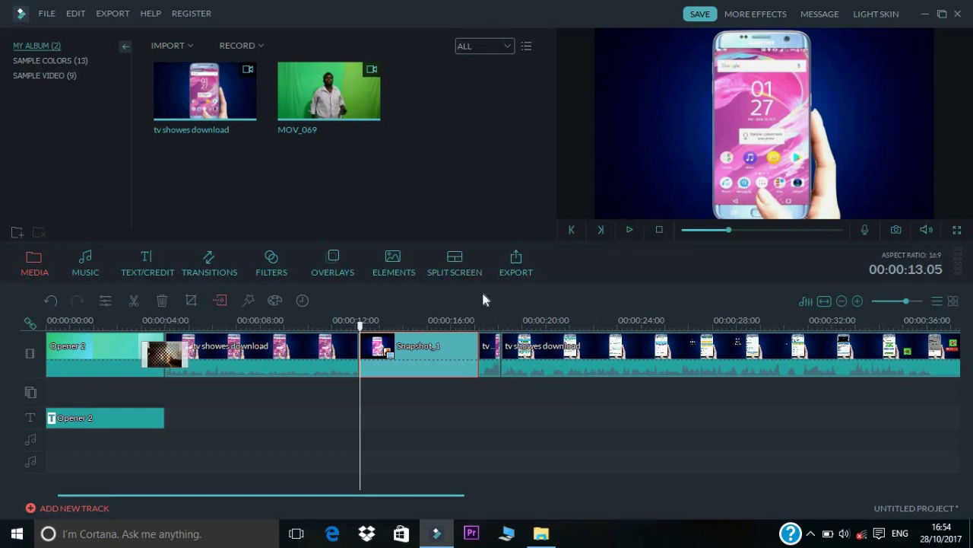
pyautogui.click(628, 230)
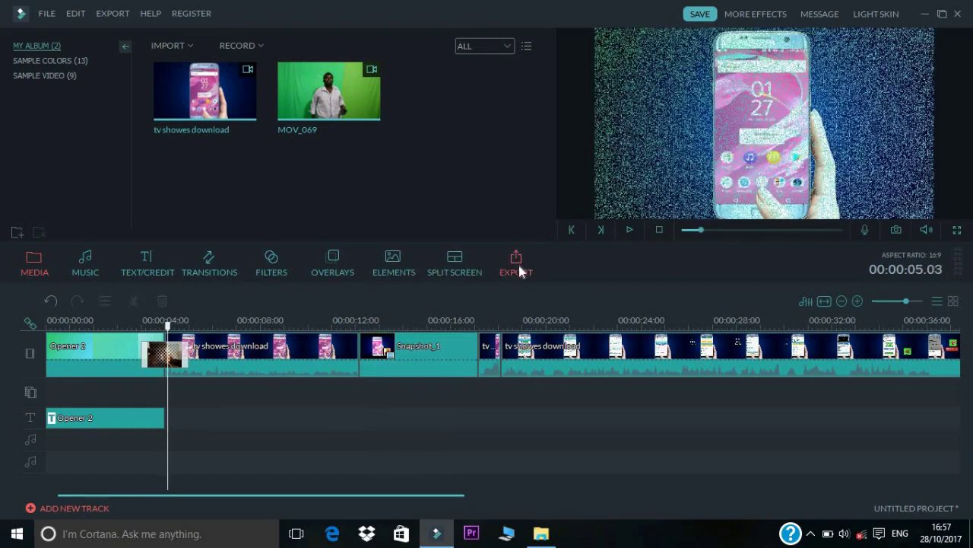
# Step: Open the export output options, look over the device presets, and return to the file formats with MP4 selected
pyautogui.click(517, 263)
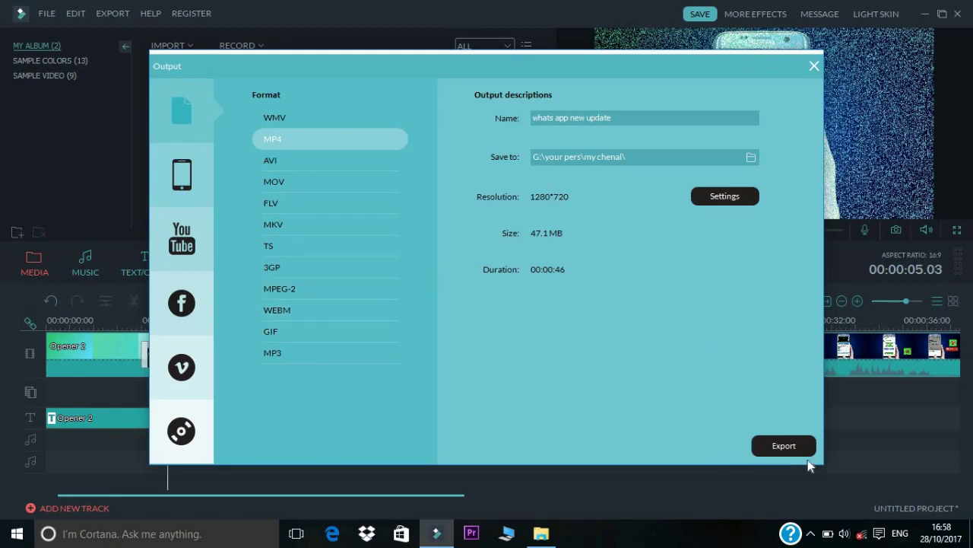
pyautogui.click(198, 187)
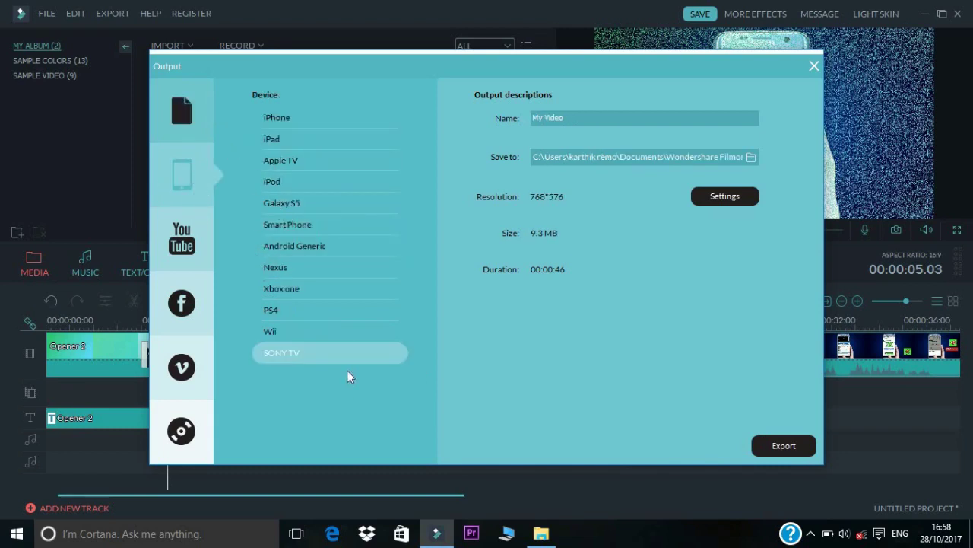
pyautogui.click(187, 121)
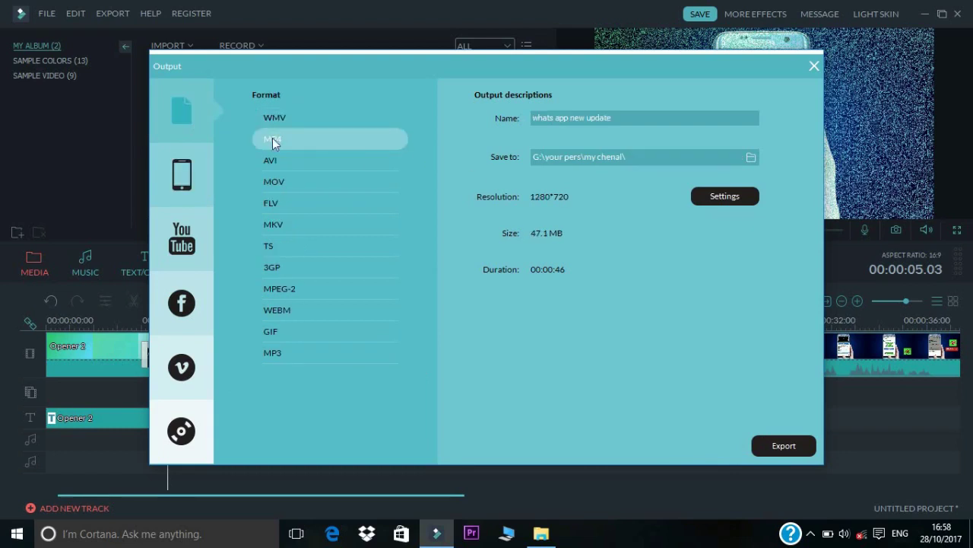
# Step: Apply a 1280*720 resolution in the MP4 export settings and export the video as whats app new update
pyautogui.click(724, 196)
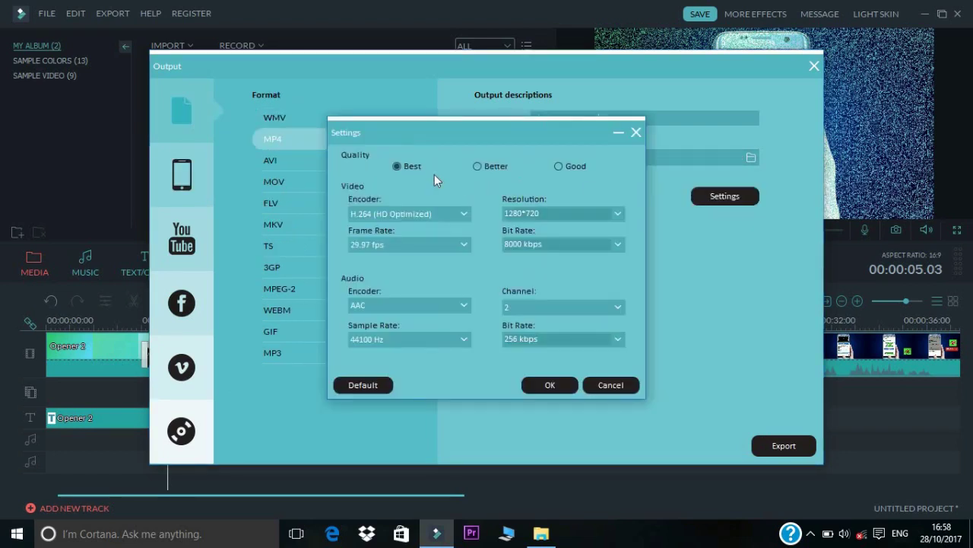
pyautogui.click(618, 218)
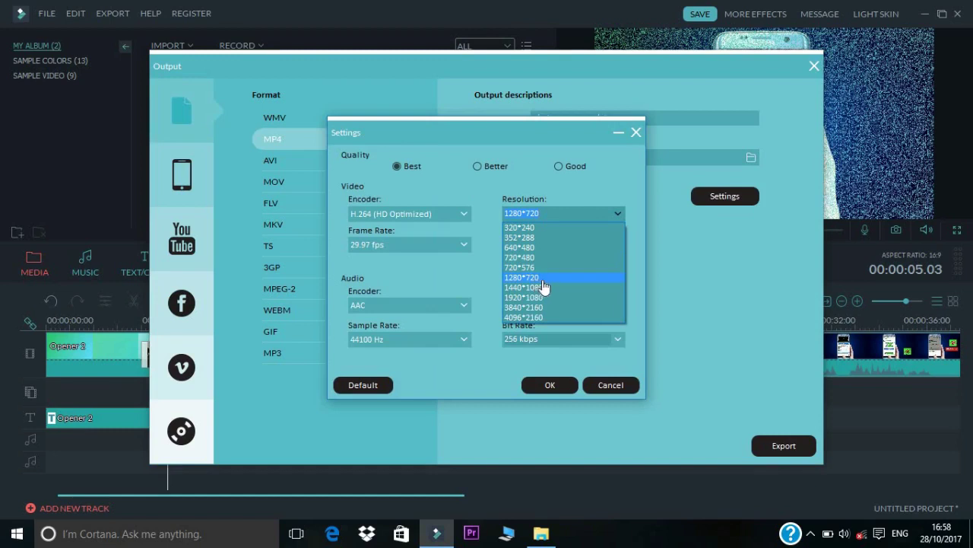
pyautogui.click(542, 280)
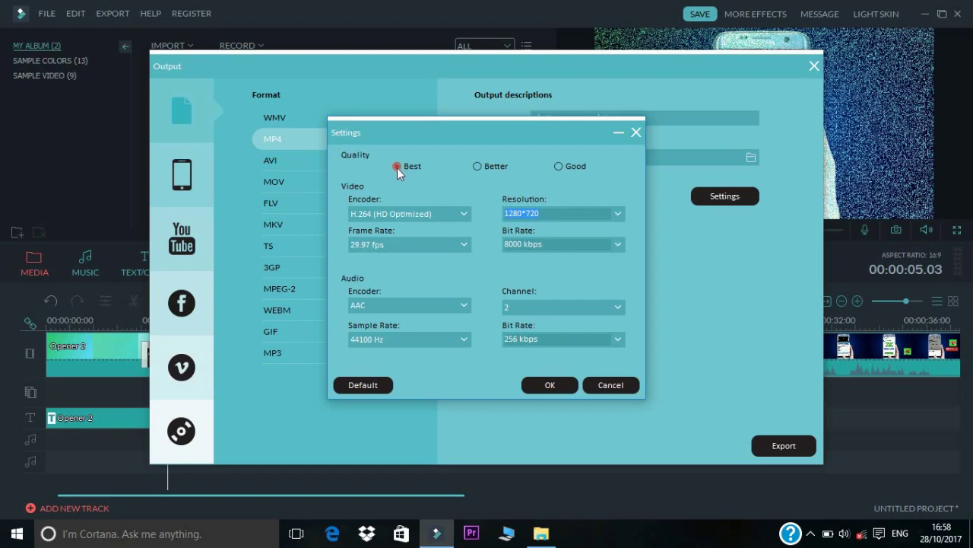
pyautogui.click(550, 386)
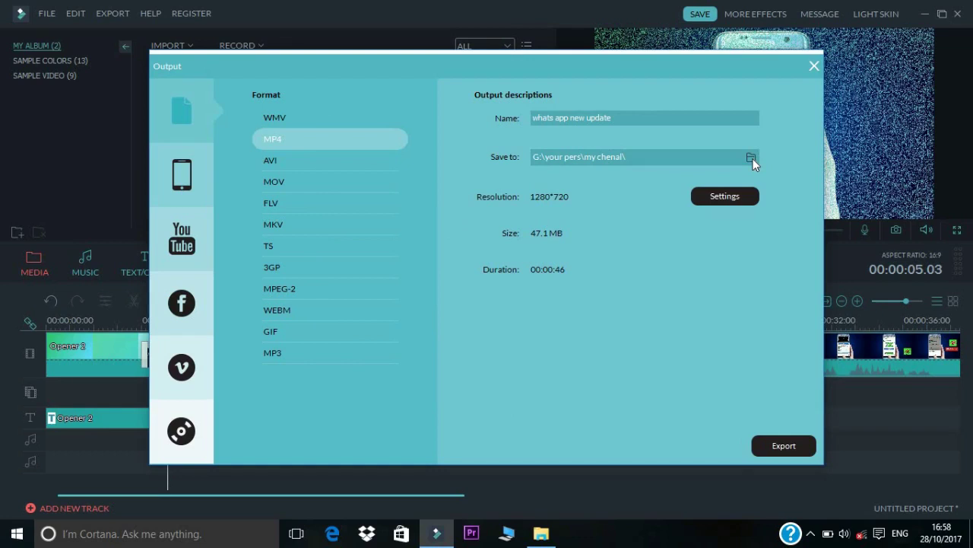
pyautogui.moveTo(624, 117); pyautogui.dragTo(503, 130)
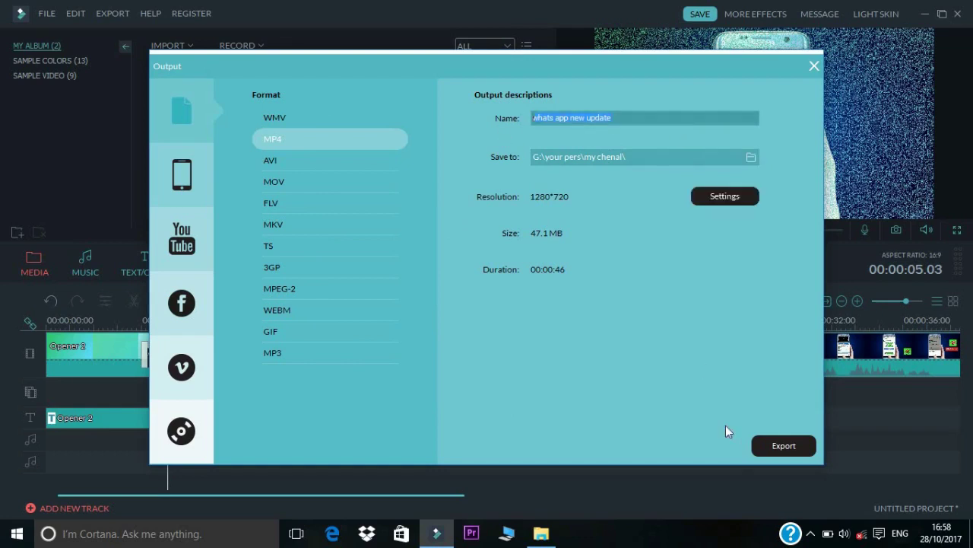
pyautogui.click(785, 446)
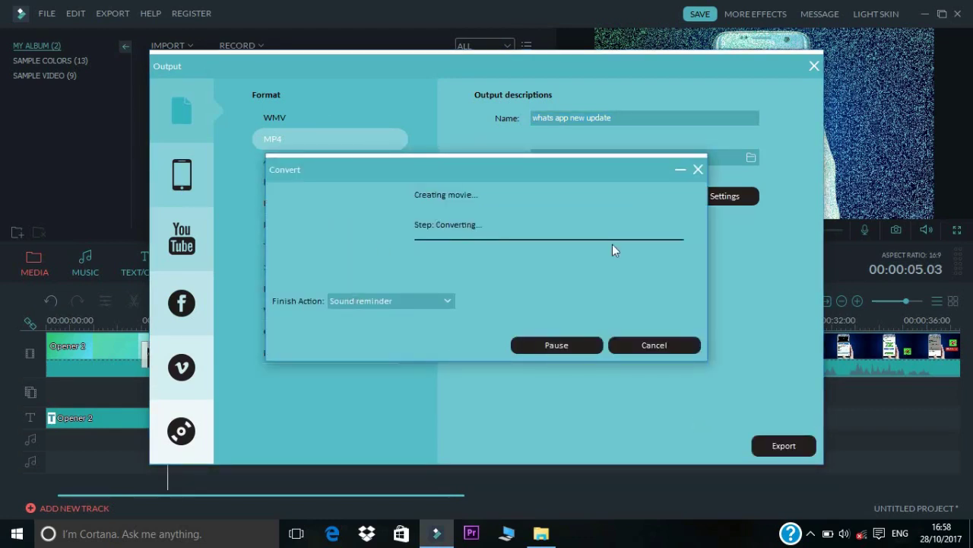